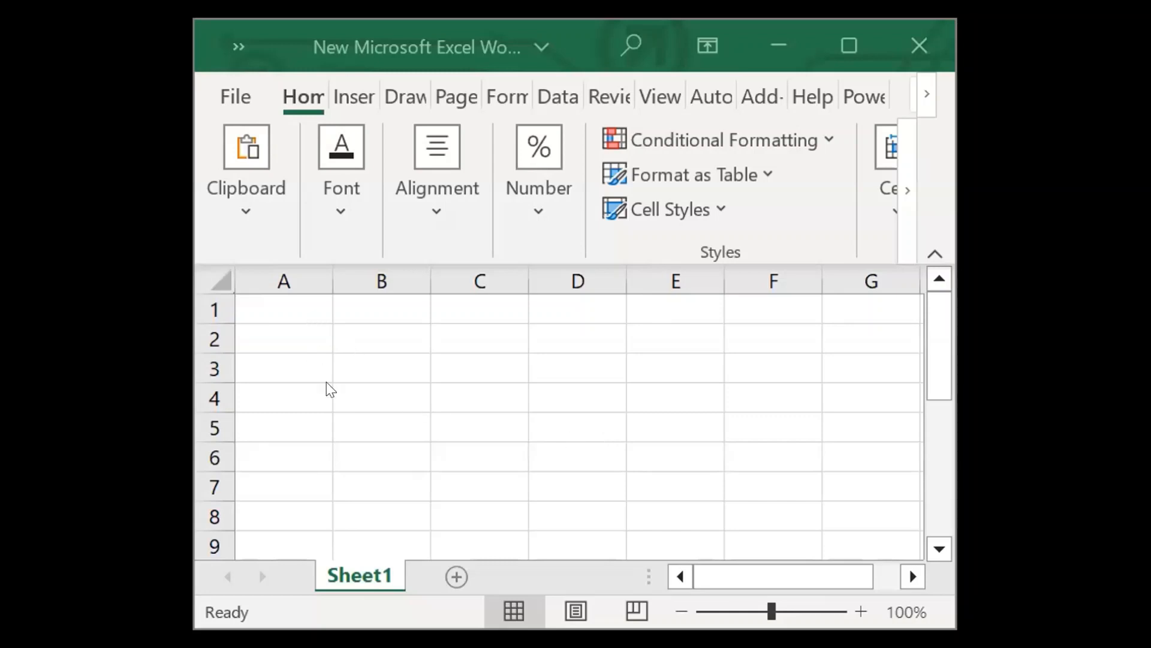
Enter the sample text "ahggthyunbvcnm" in cell A1.
{"action": "left_click", "coordinate": [255, 314]}
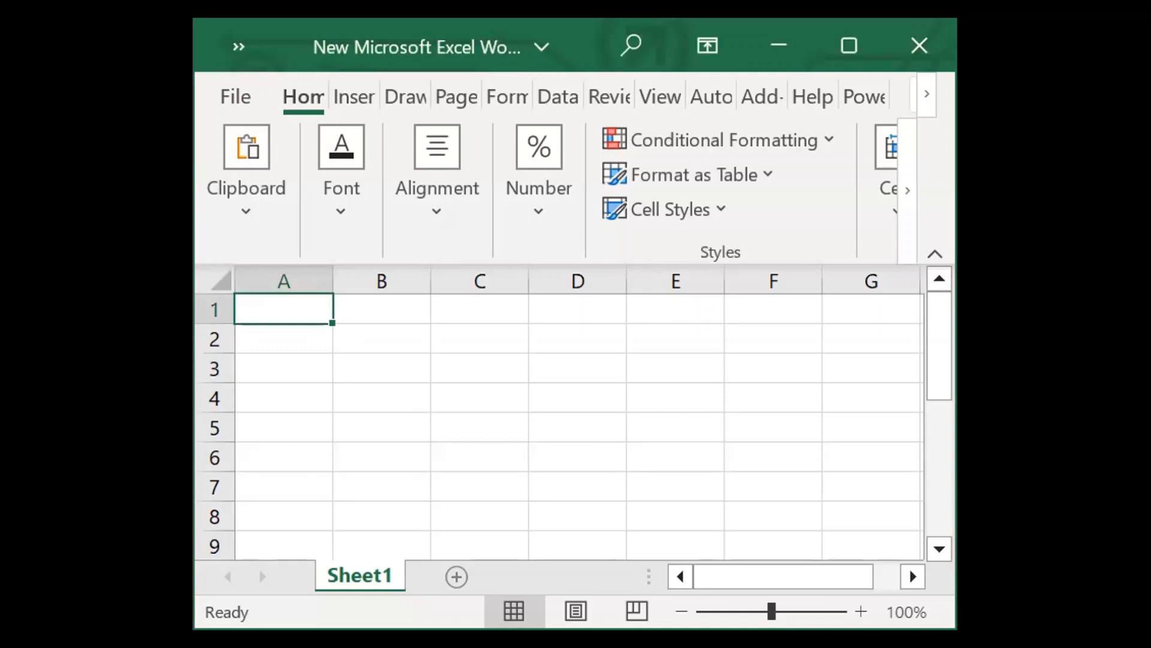
{"action": "type", "text": "ahggthy"}
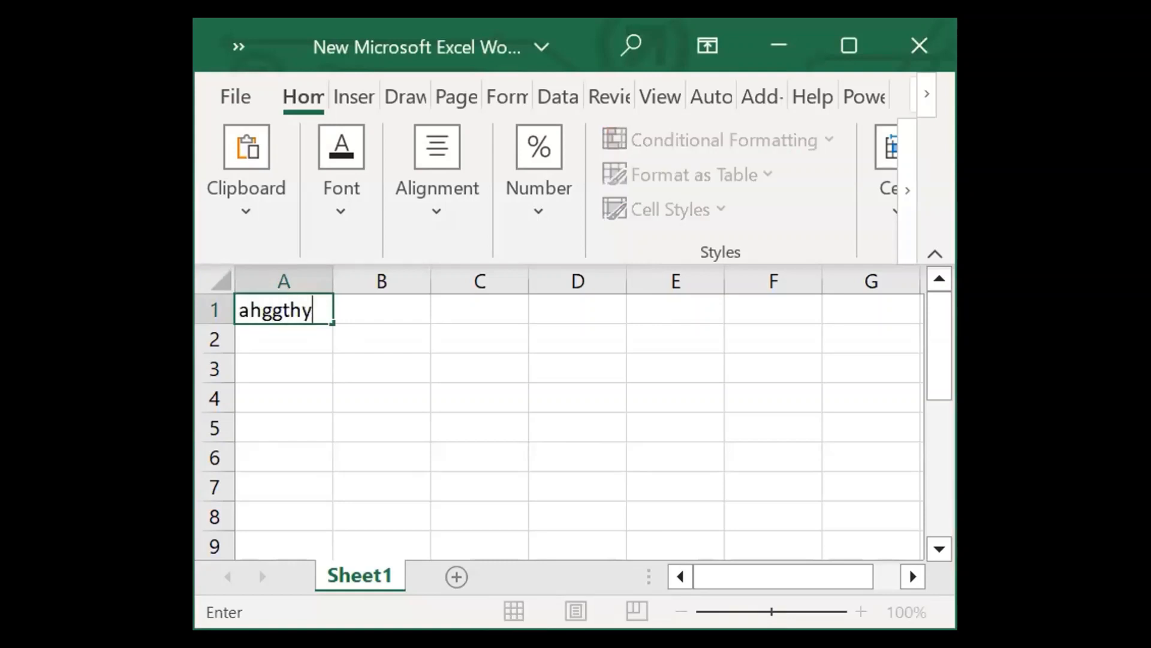
{"action": "type", "text": "unbvcnm"}
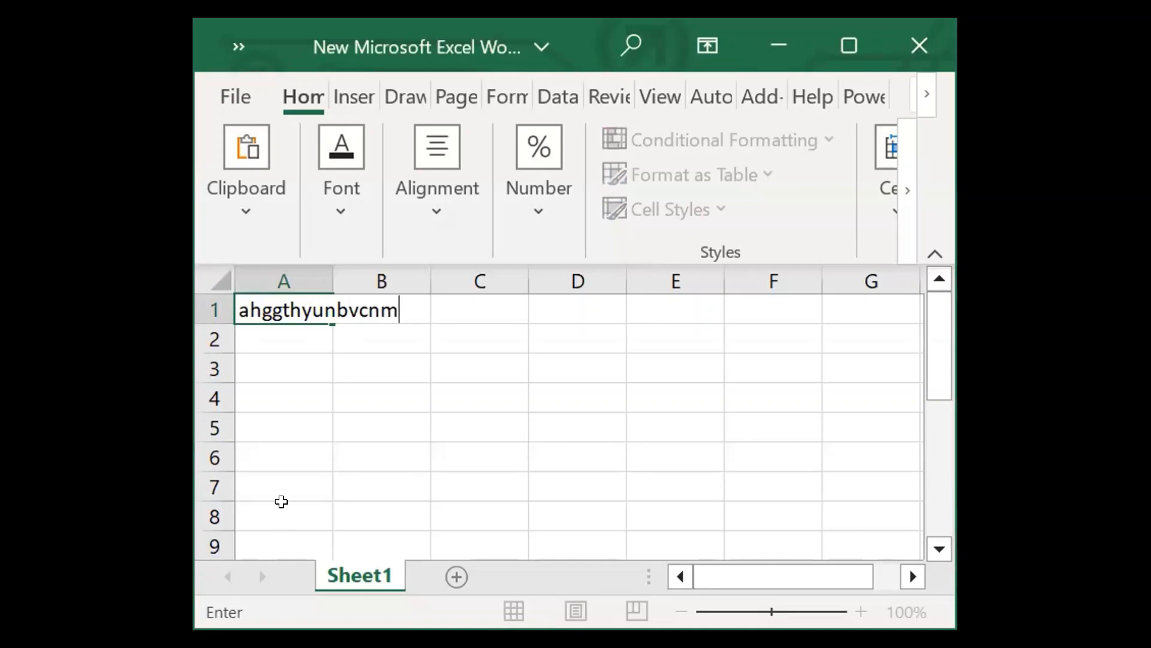
{"action": "left_click", "coordinate": [397, 308]}
{"action": "left_click", "coordinate": [397, 307]}
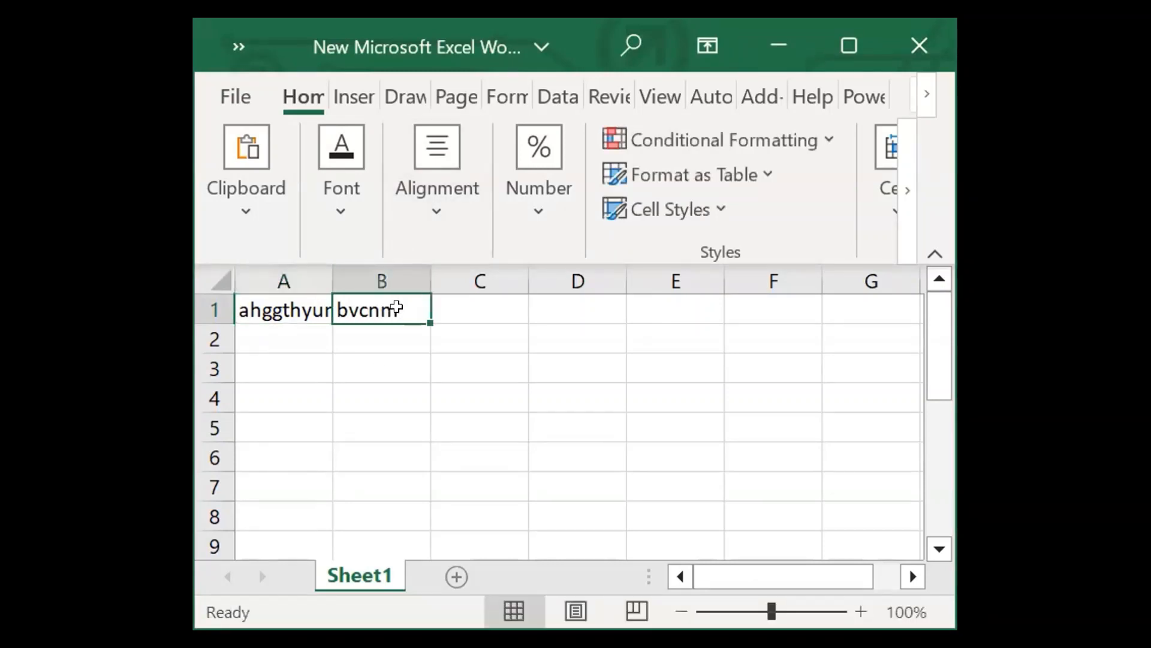
{"action": "type", "text": "123"}
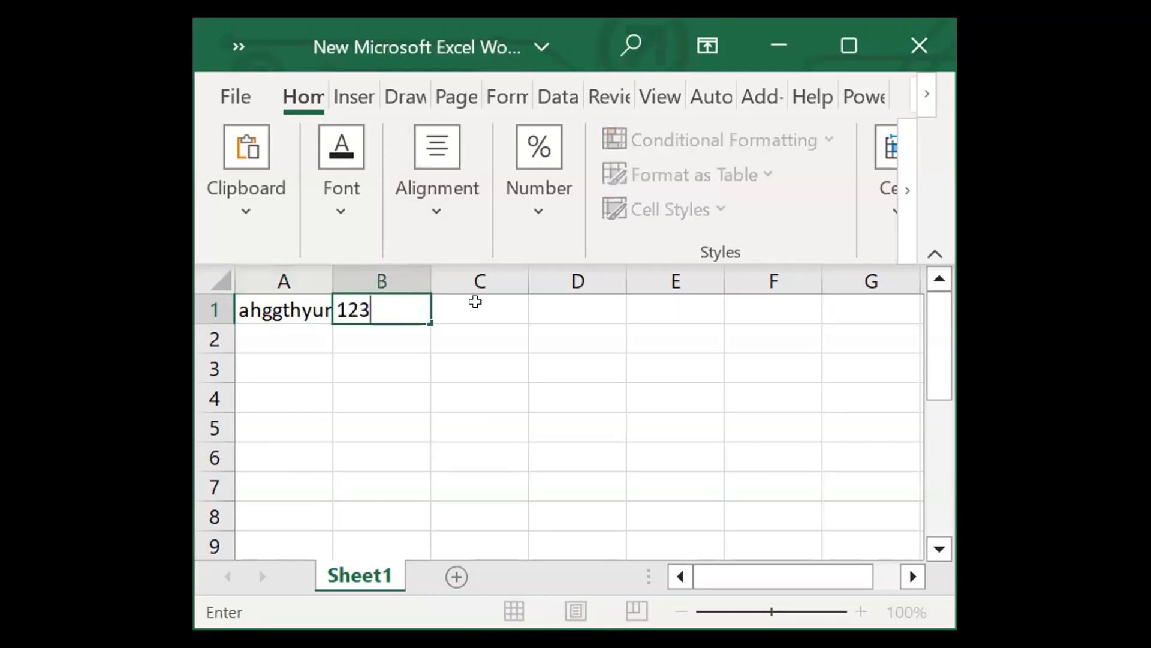
{"action": "left_click", "coordinate": [475, 305]}
{"action": "type", "text": "1"}
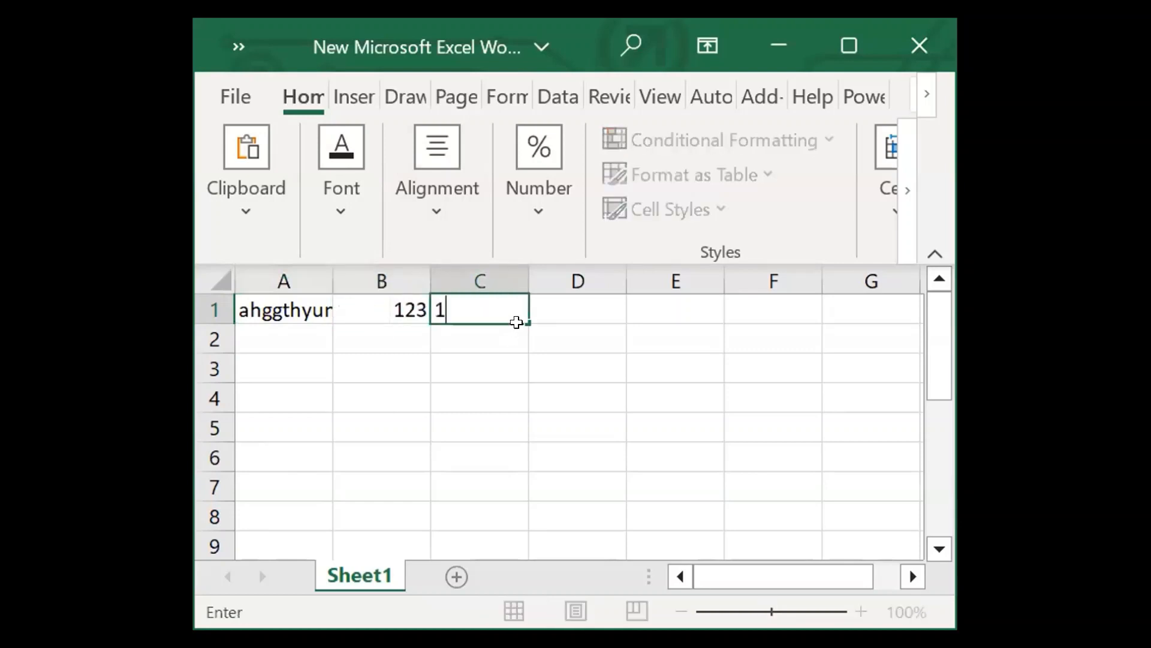
{"action": "left_click", "coordinate": [577, 303]}
{"action": "type", "text": "123"}
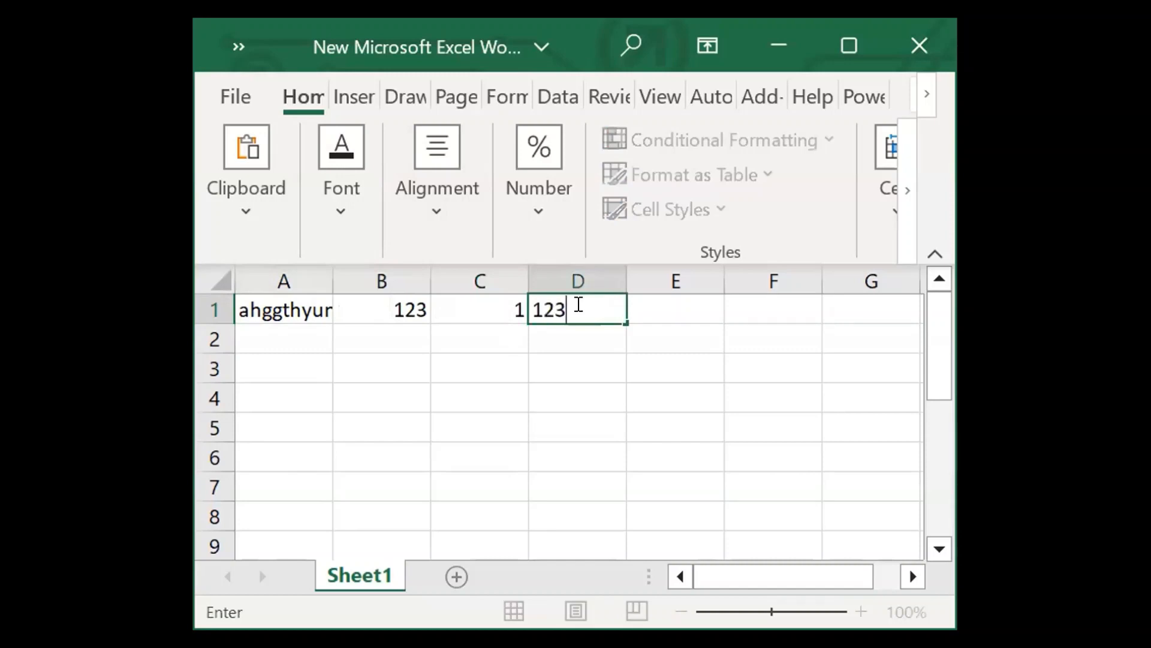
{"action": "type", "text": "3455678"}
{"action": "key", "text": "F2"}
{"action": "left_click", "coordinate": [659, 317]}
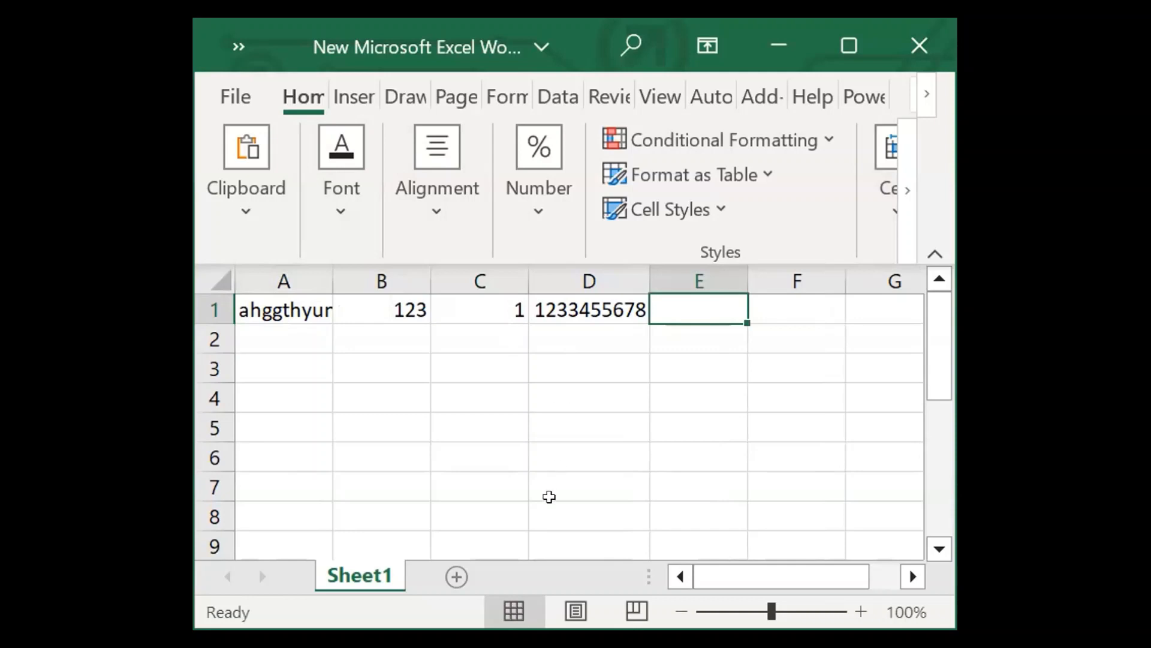
Open Sheet1's VBA code and insert the Worksheet SelectionChange event procedure.
{"action": "right_click", "coordinate": [359, 567]}
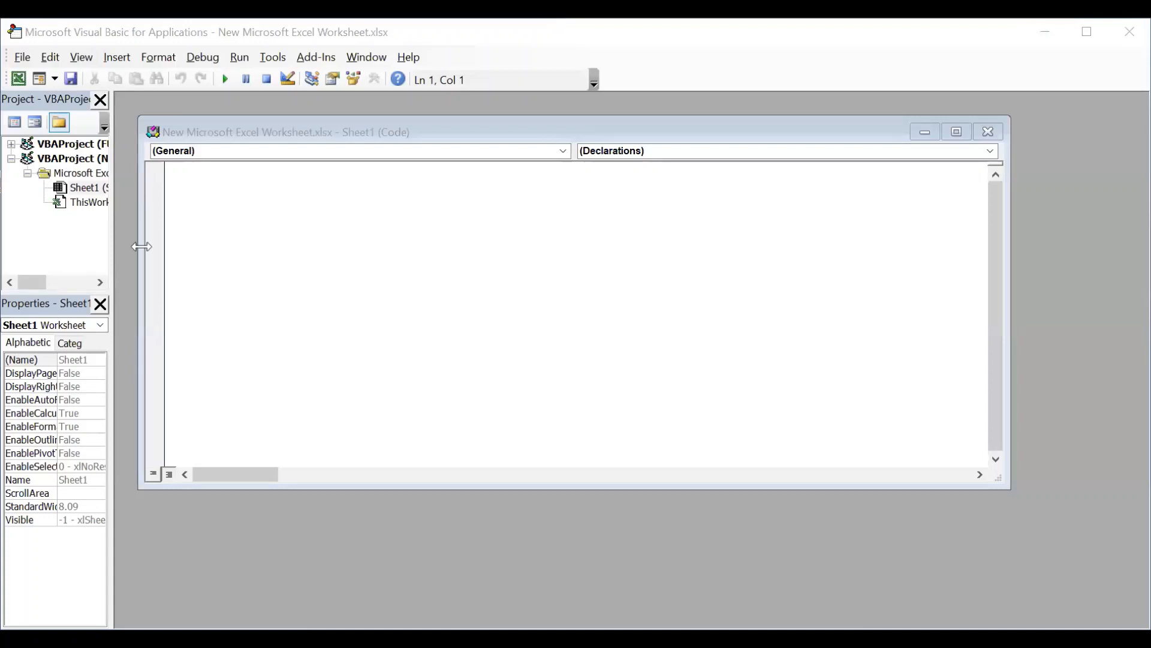
{"action": "left_click", "coordinate": [563, 151]}
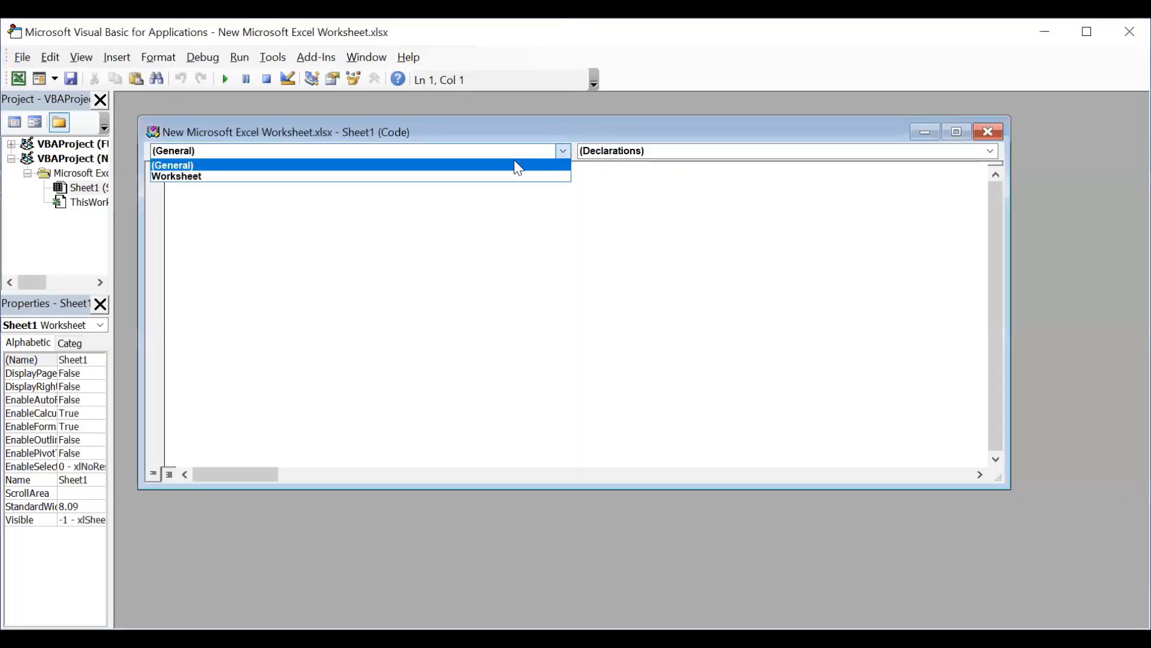
{"action": "left_click", "coordinate": [374, 177]}
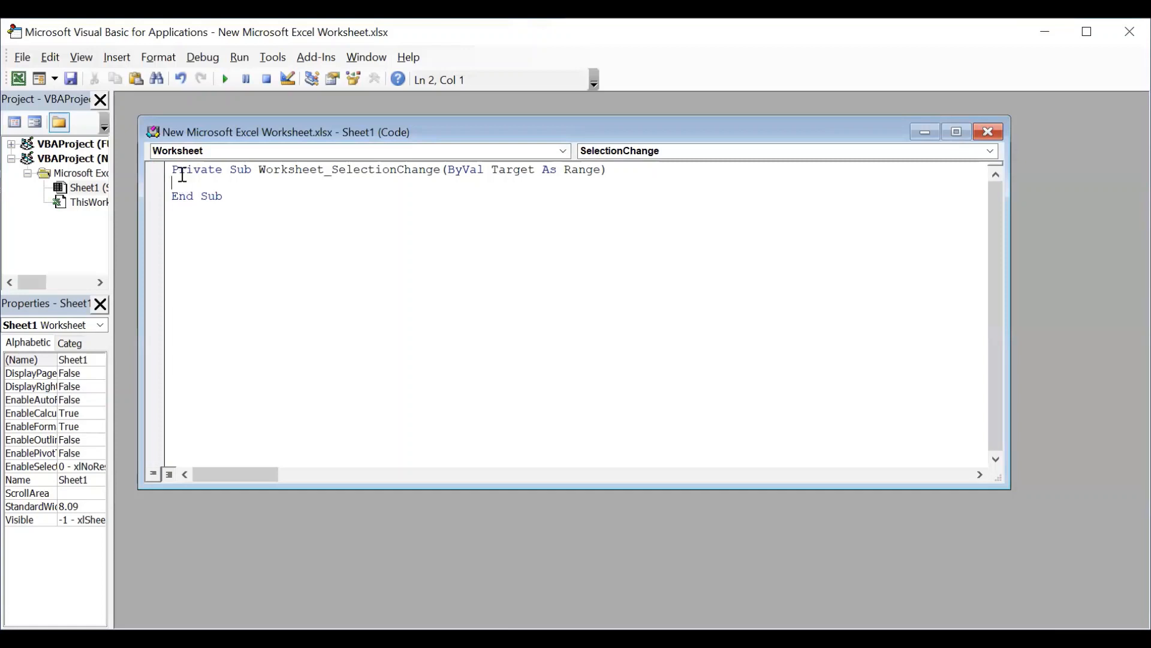
Write the statement Cells.EntireColumn.AutoFit inside the Worksheet_SelectionChange procedure.
{"action": "type", "text": "Cells.En"}
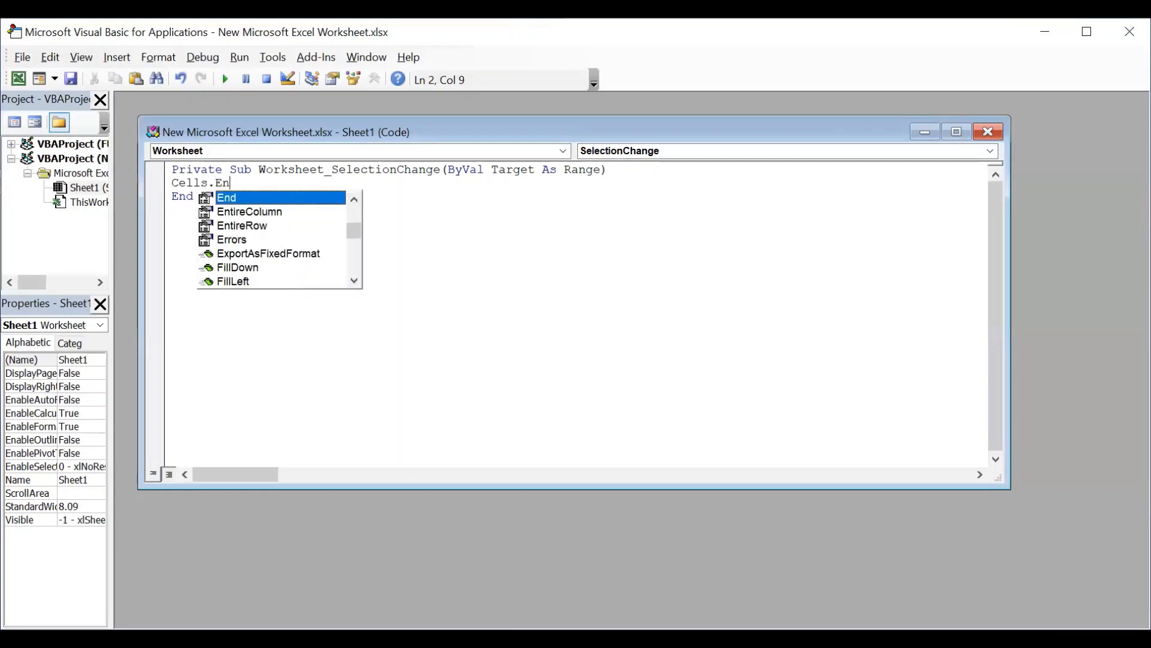
{"action": "type", "text": "tire"}
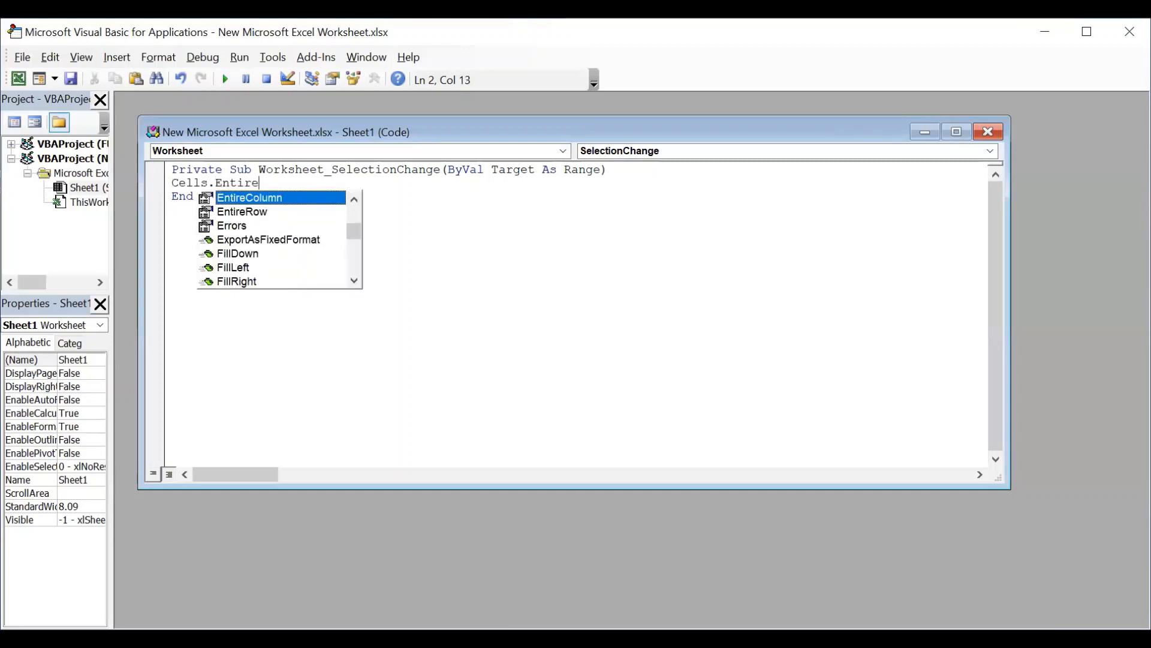
{"action": "type", "text": "Column."}
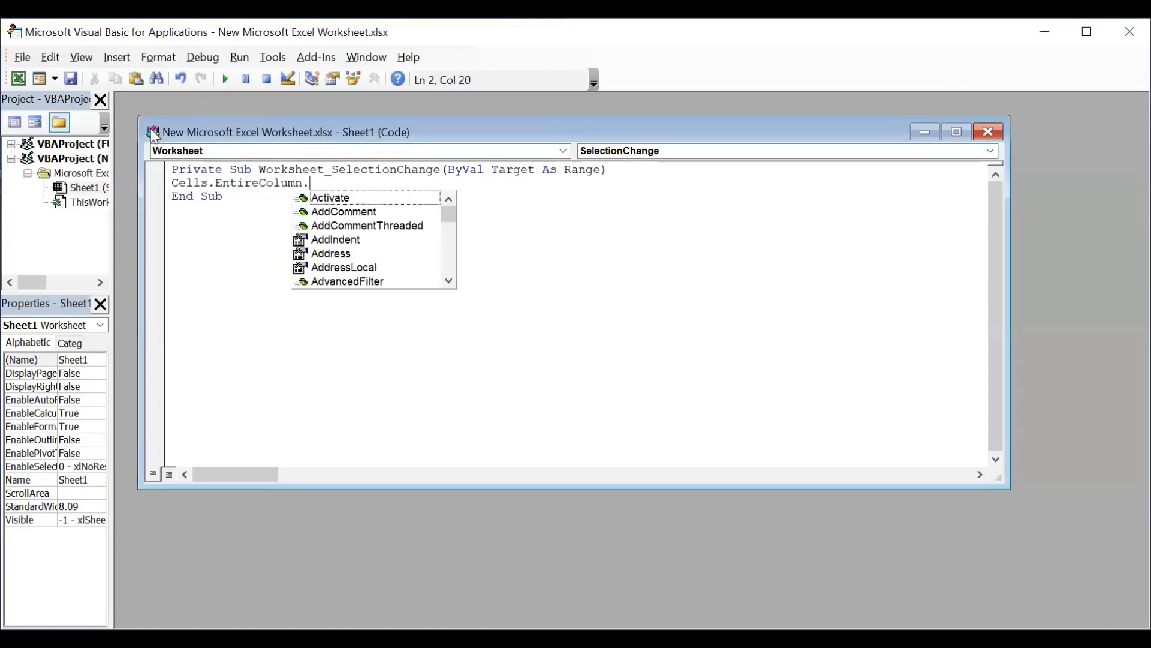
{"action": "type", "text": "Autofit"}
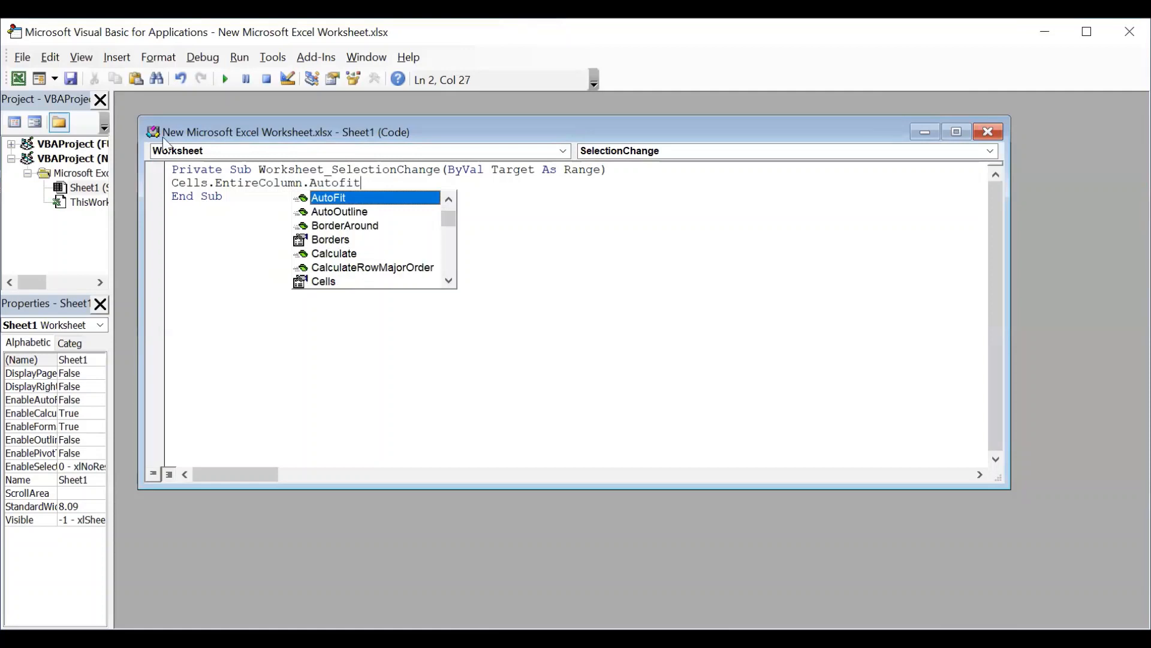
{"action": "left_click", "coordinate": [513, 358]}
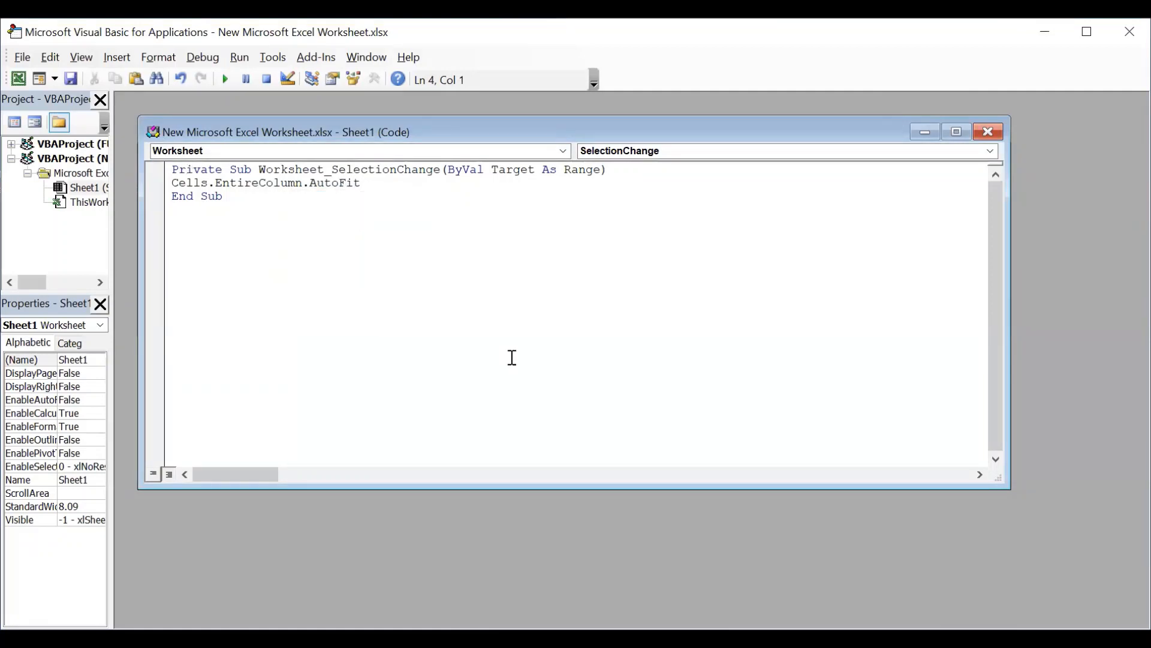
Close the code window and the VBA editor, and select cell A1 to trigger the column auto-fit.
{"action": "left_click", "coordinate": [990, 135]}
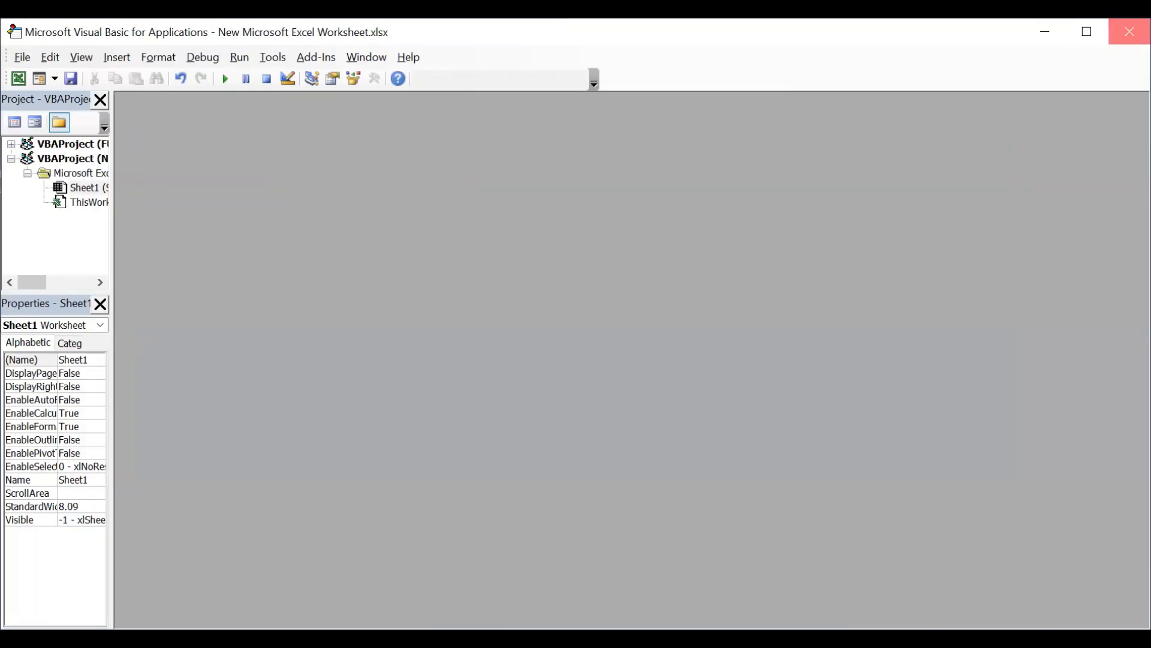
{"action": "left_click", "coordinate": [1129, 32]}
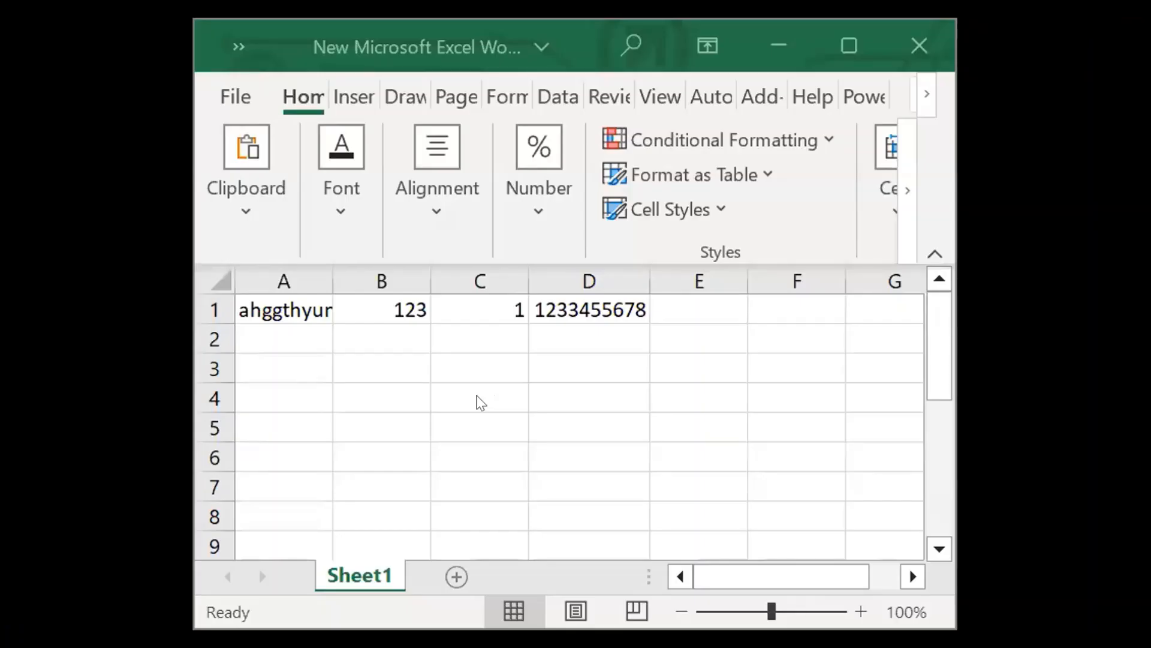
{"action": "left_click", "coordinate": [289, 308]}
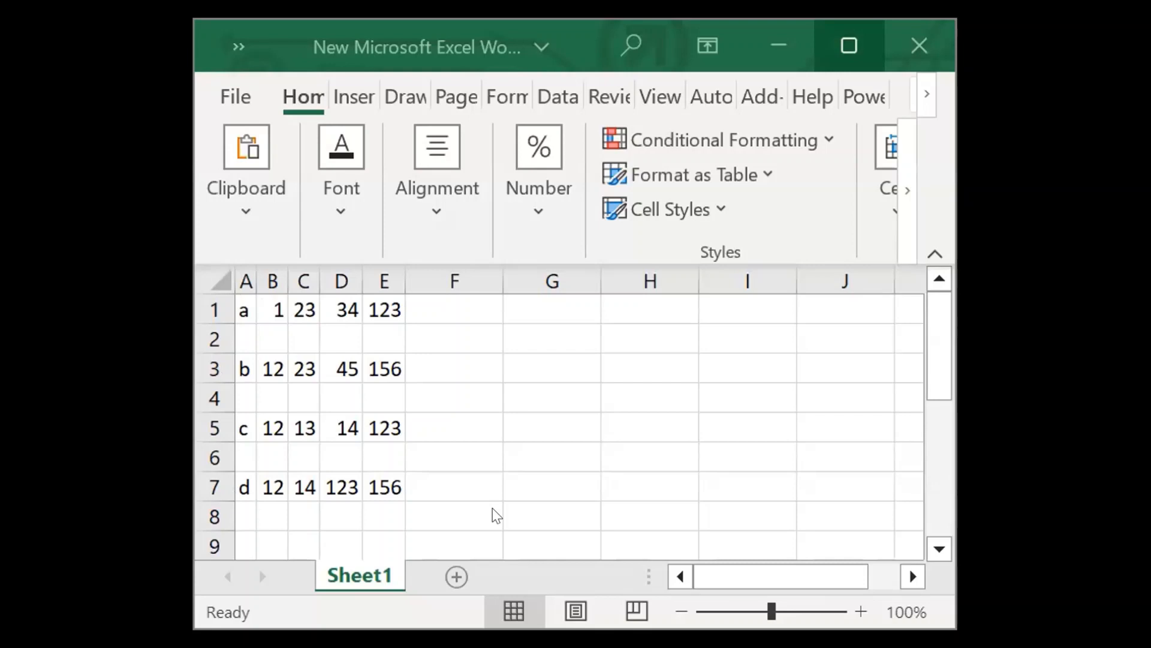
Select the blank cells between the data rows with Go To Special's Blanks option and delete them with Shift cells up.
{"action": "key", "text": "ctrl+g"}
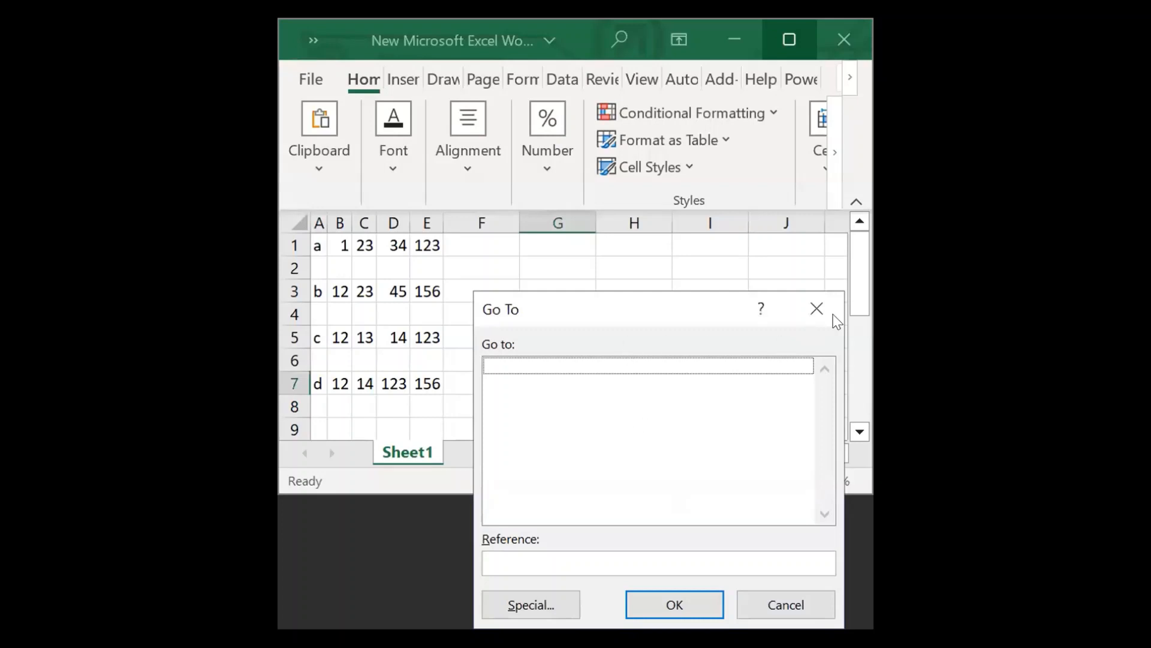
{"action": "left_click", "coordinate": [815, 310]}
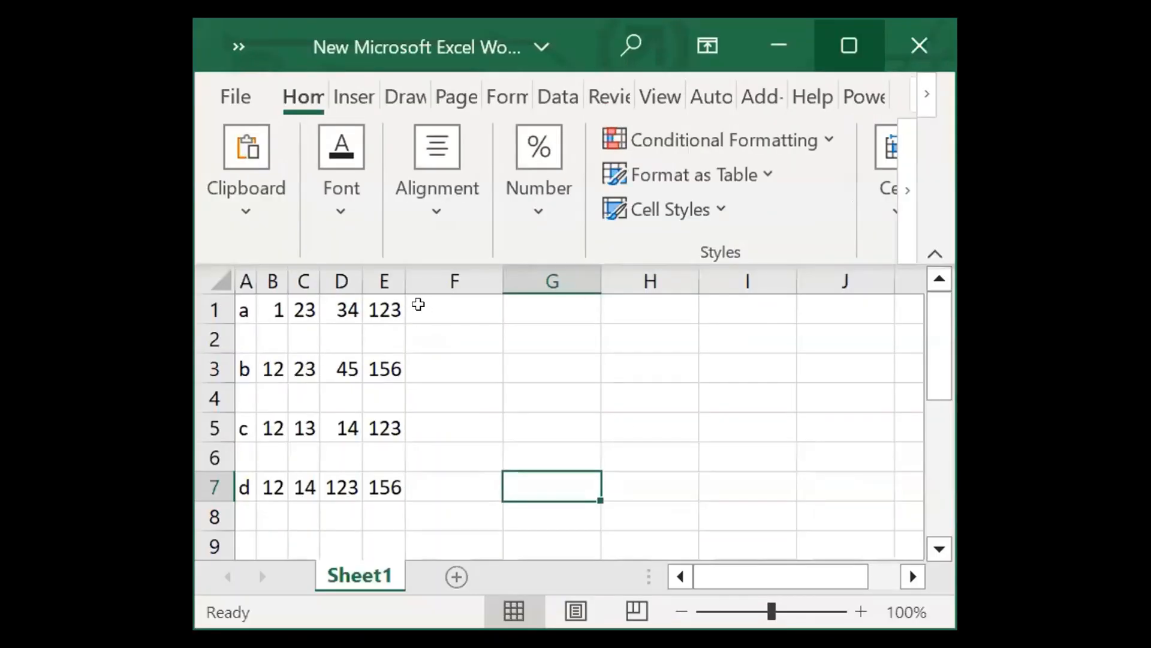
{"action": "left_click", "coordinate": [453, 243]}
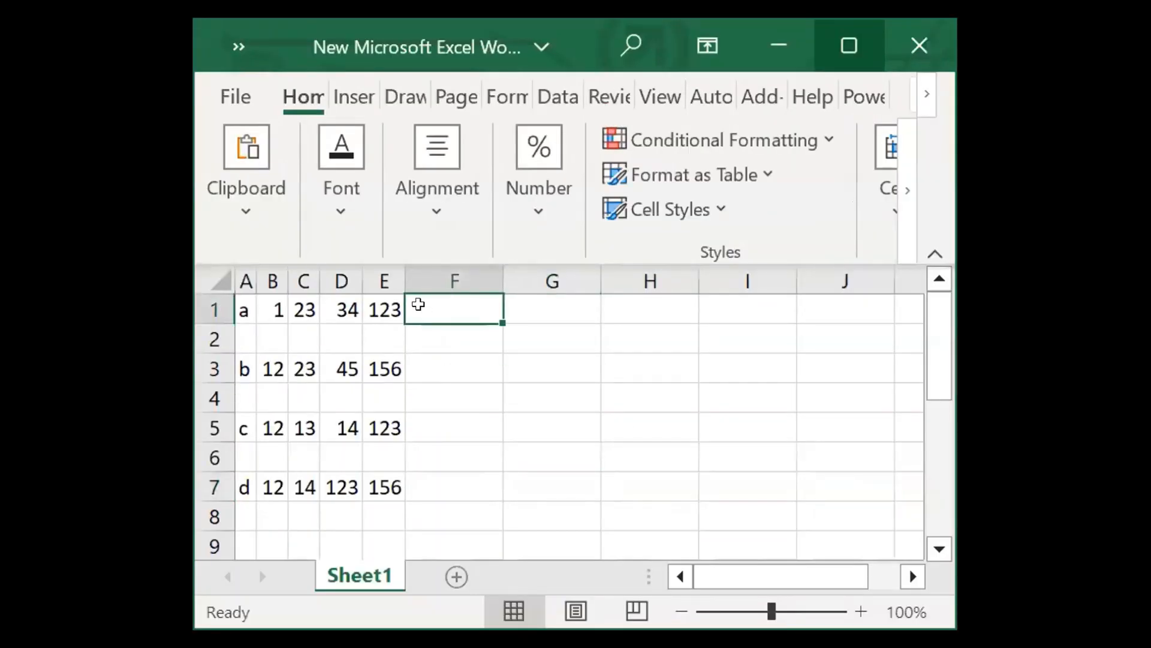
{"action": "key", "text": "ctrl+g"}
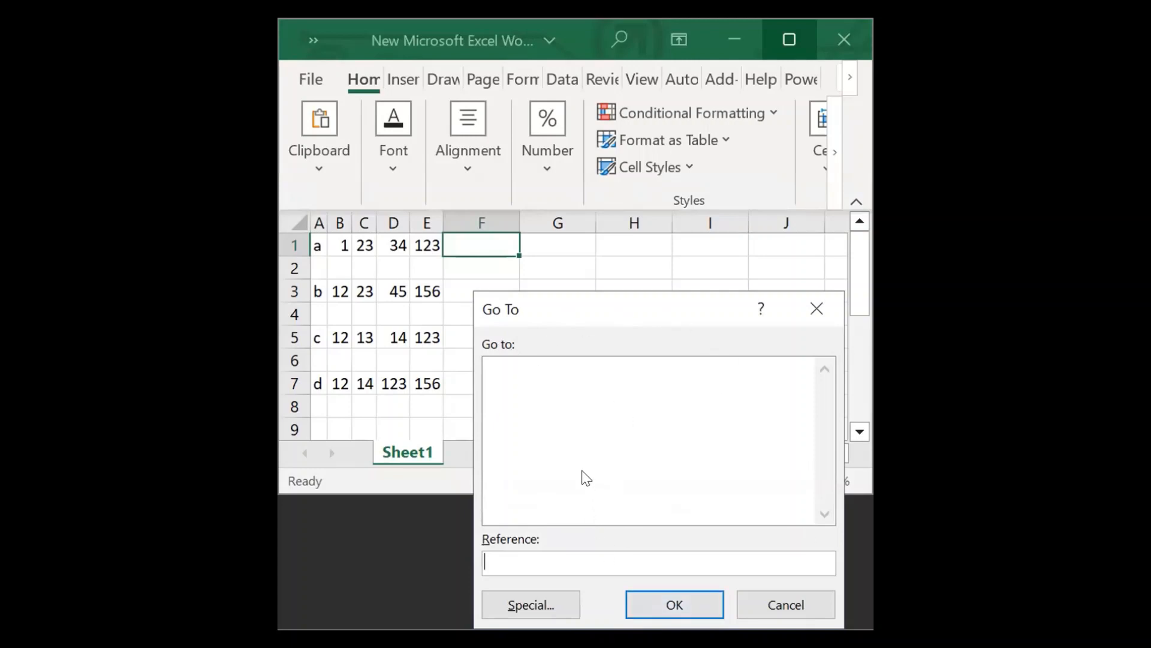
{"action": "left_click", "coordinate": [531, 604]}
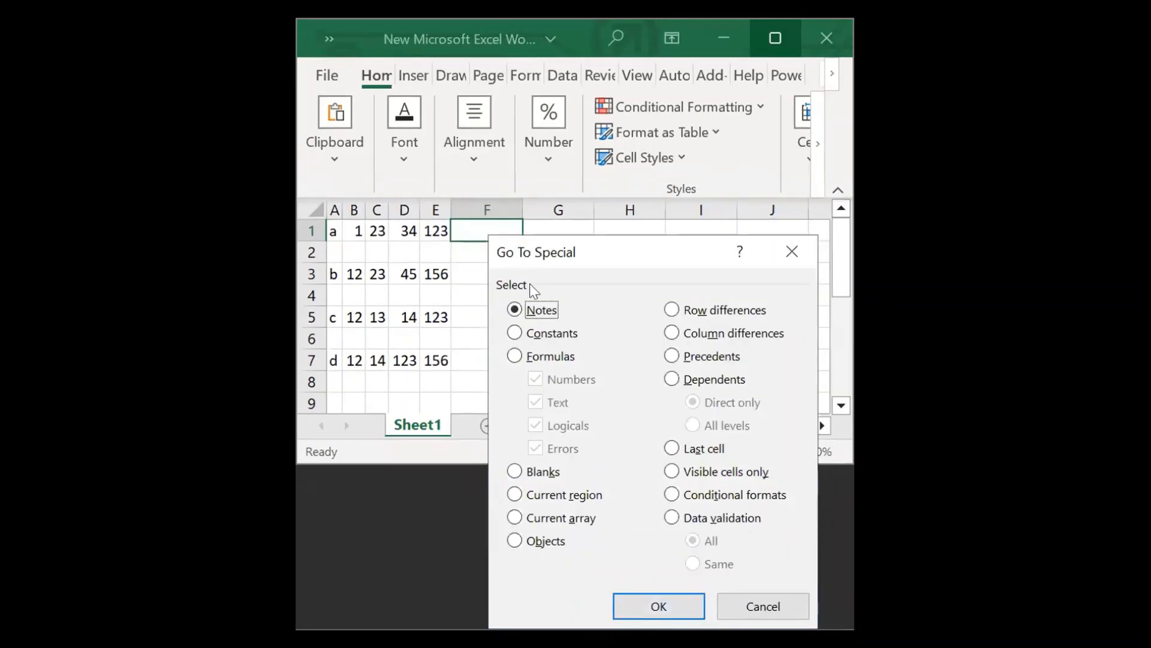
{"action": "left_click", "coordinate": [513, 472]}
{"action": "left_click", "coordinate": [659, 606]}
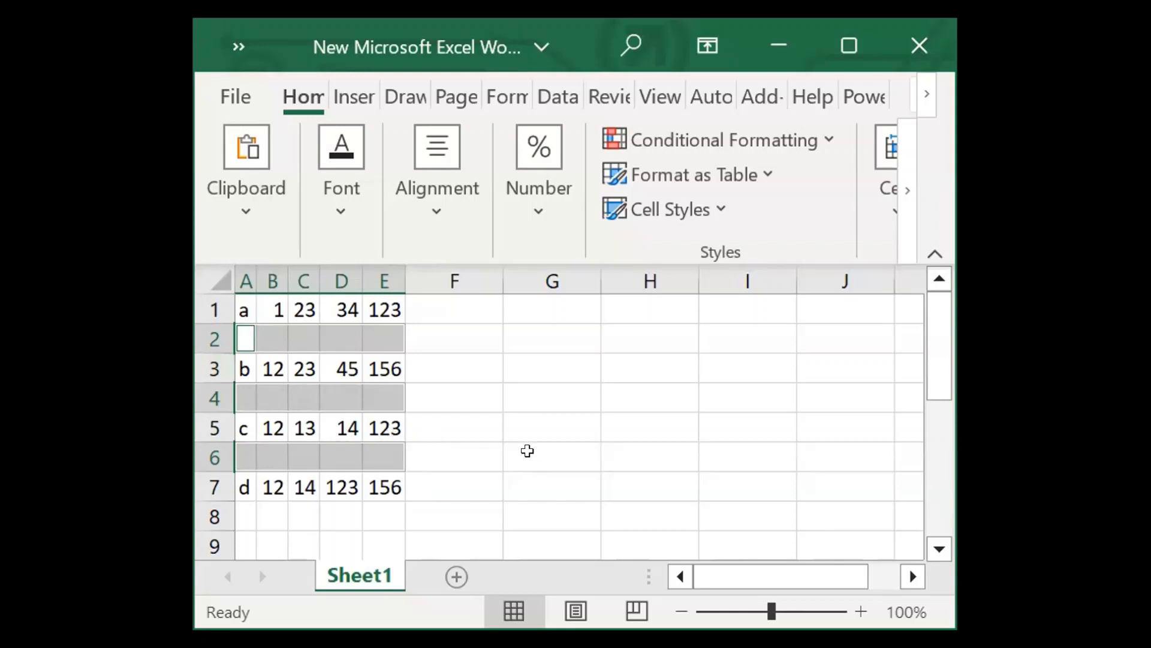
{"action": "key", "text": "ctrl+minus"}
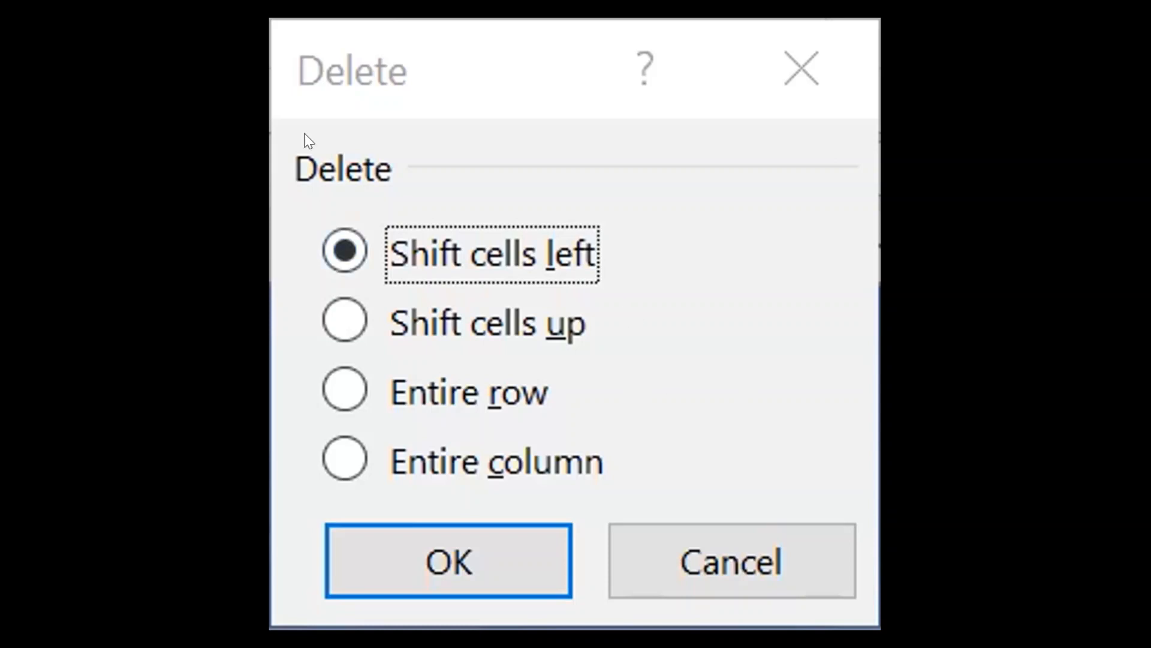
{"action": "left_click", "coordinate": [317, 315]}
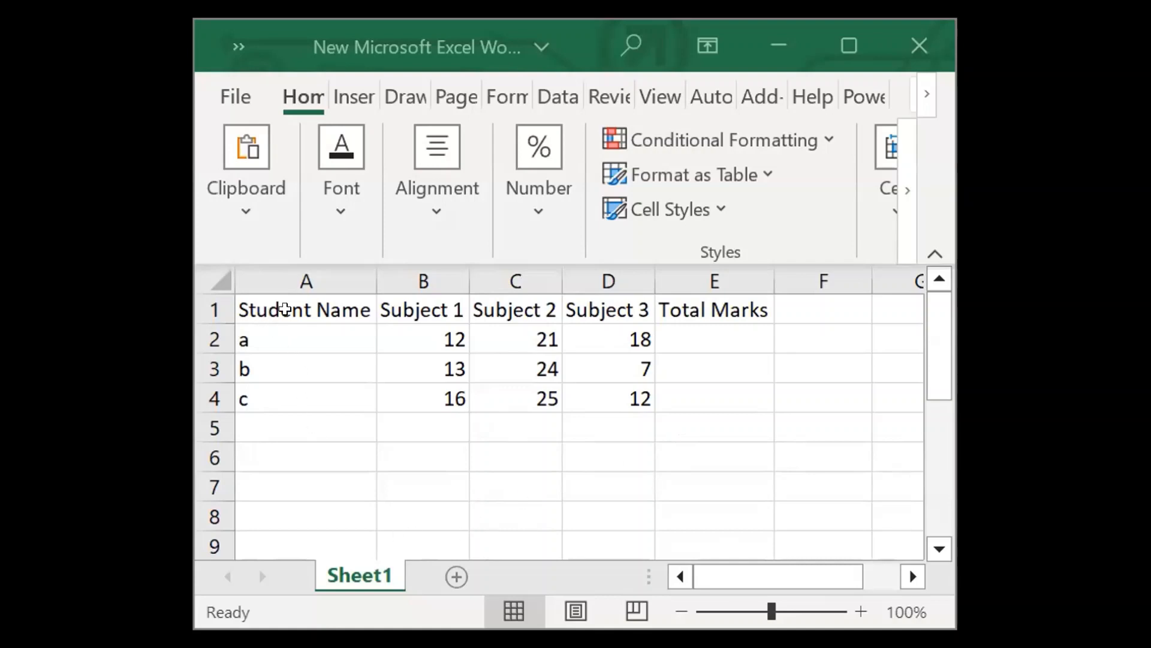
Fill the Total Marks cells E2:E4 with the sum of each student's three subject marks.
{"action": "left_click_drag", "start_coordinate": [270, 301], "coordinate": [693, 391]}
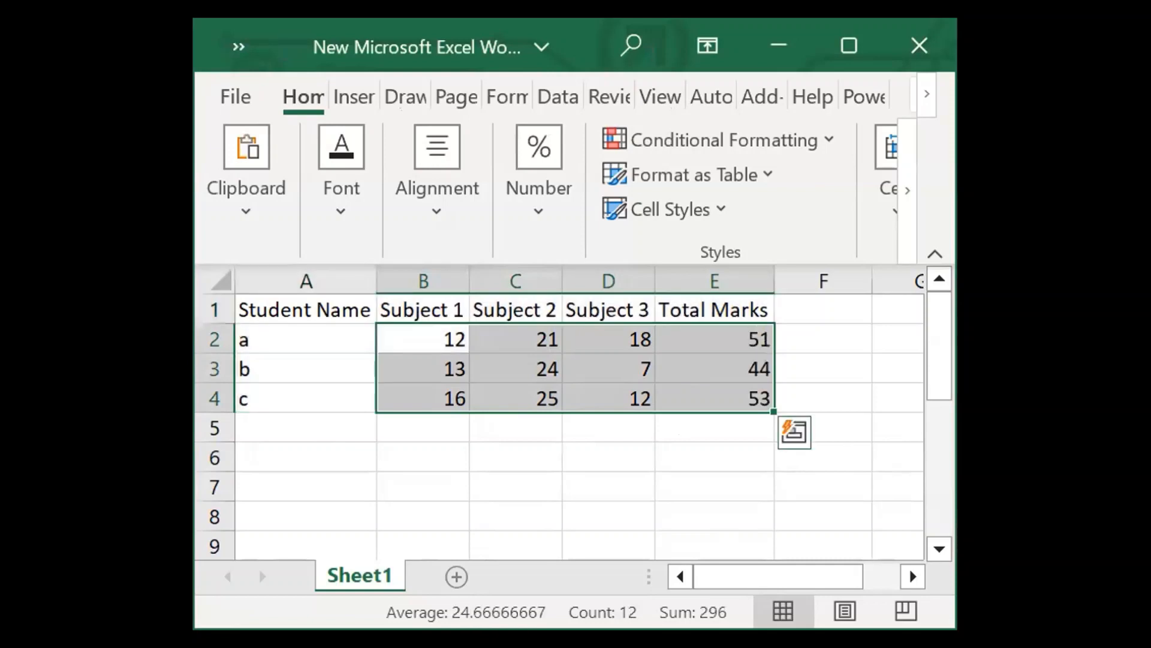
{"action": "left_click", "coordinate": [617, 486]}
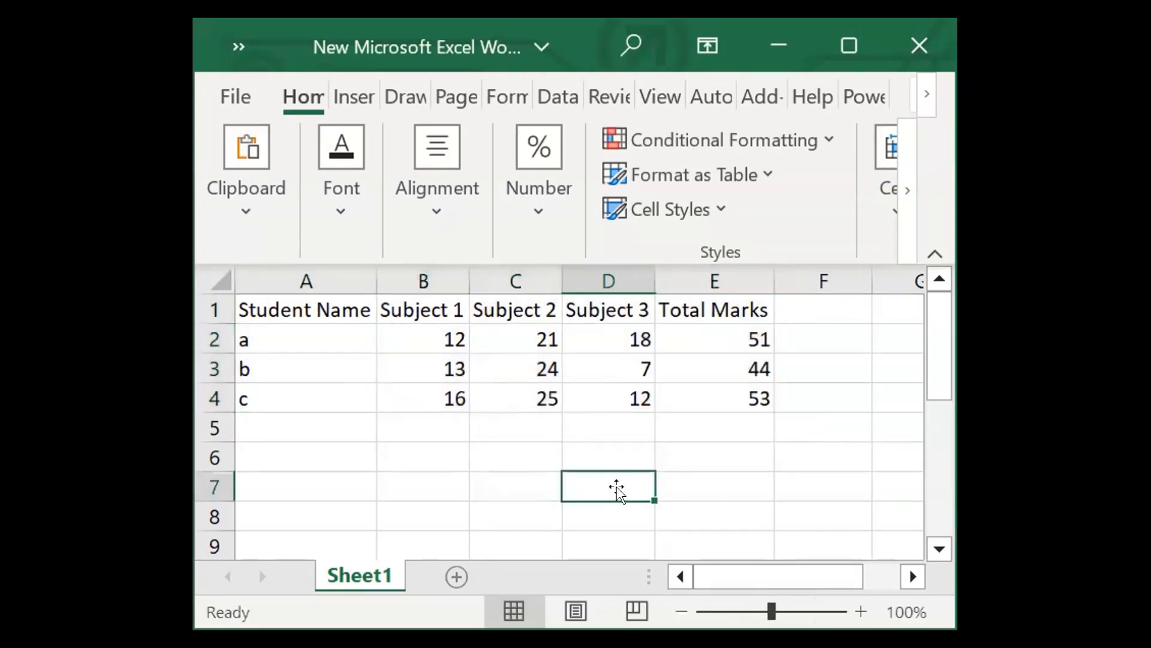
{"action": "left_click", "coordinate": [724, 337]}
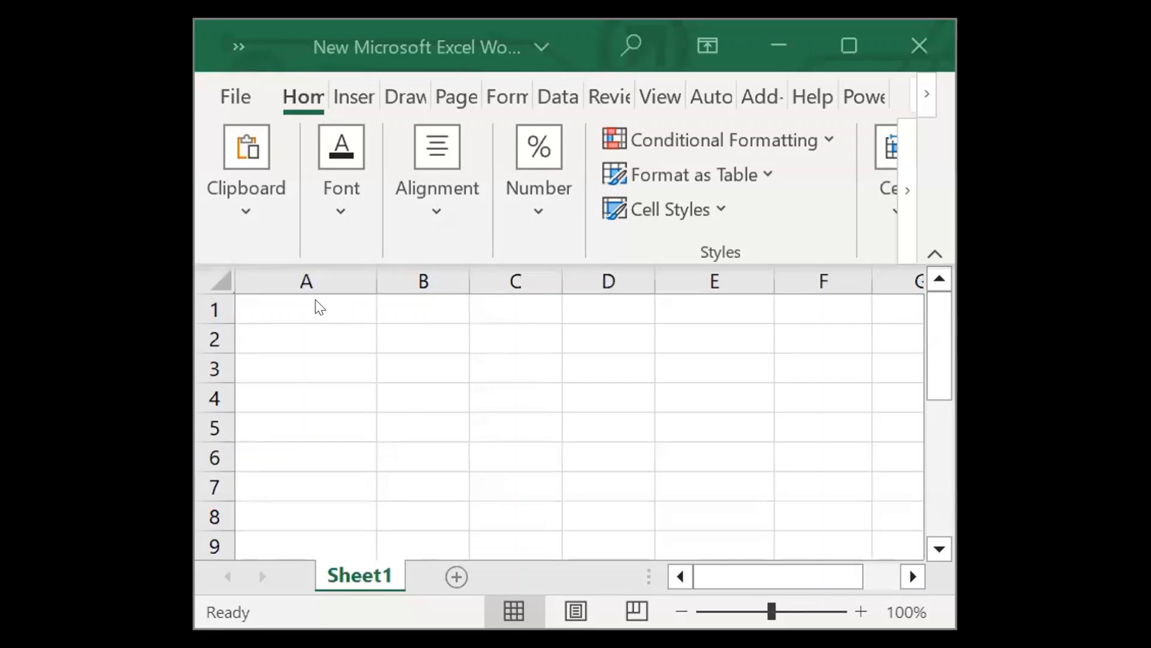
Enter a sample student roll number prefixed with "Roll No." in cell A1.
{"action": "left_click", "coordinate": [313, 295]}
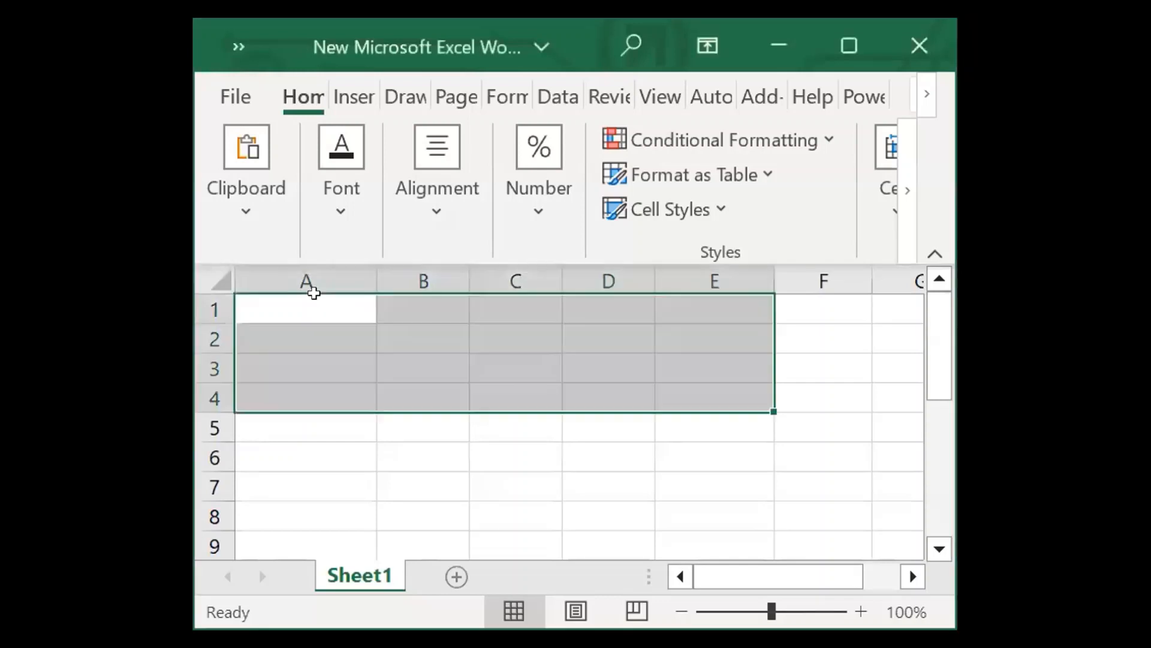
{"action": "left_click", "coordinate": [314, 294]}
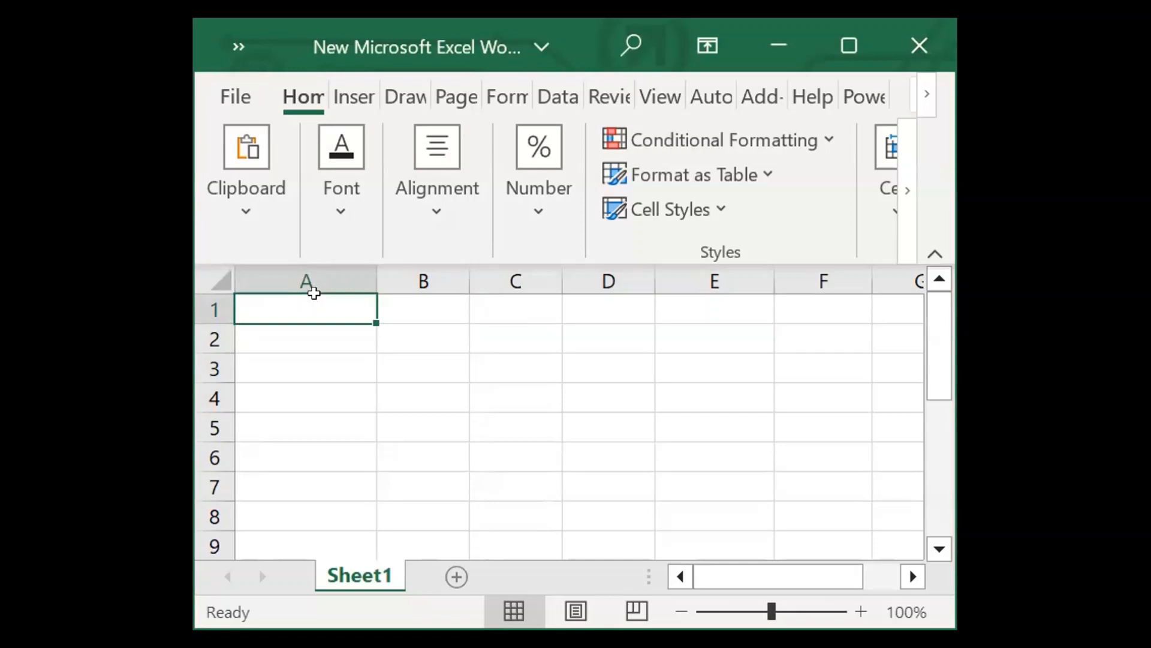
{"action": "type", "text": "Roll"}
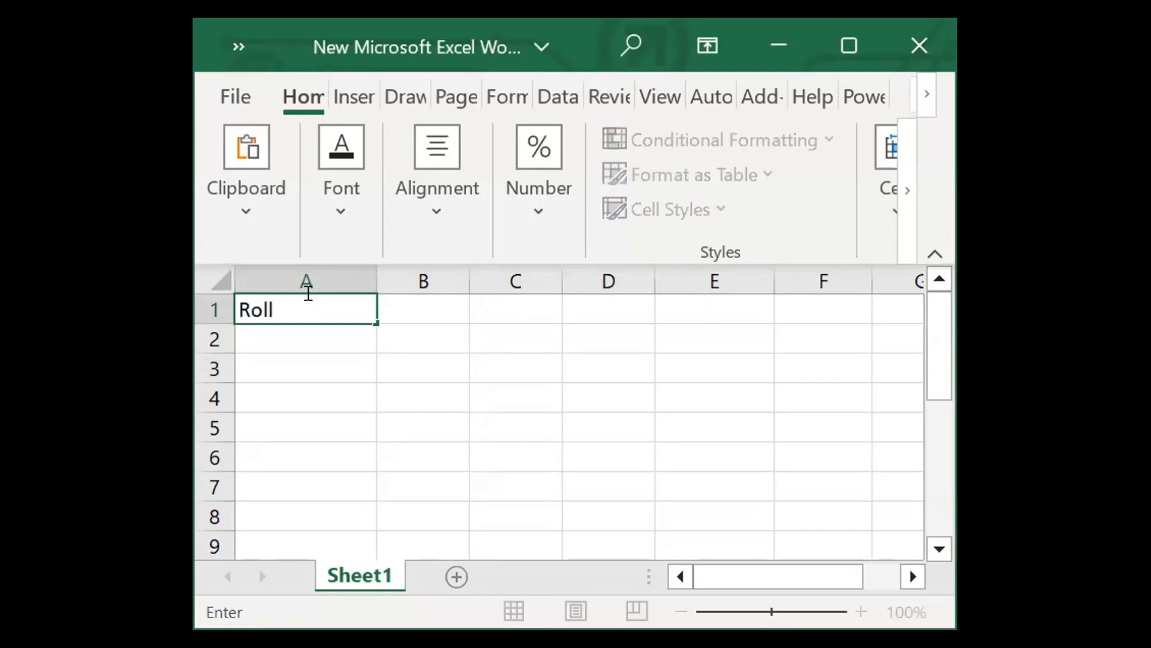
{"action": "type", "text": " No.12307"}
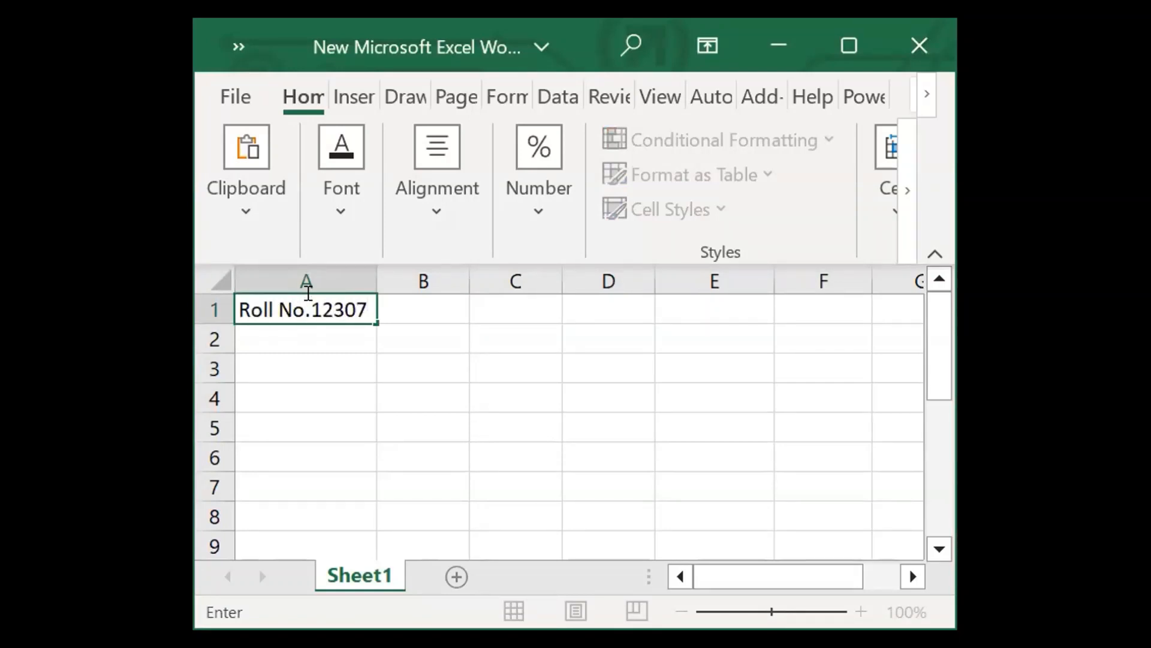
{"action": "type", "text": "89"}
{"action": "key", "text": "Return"}
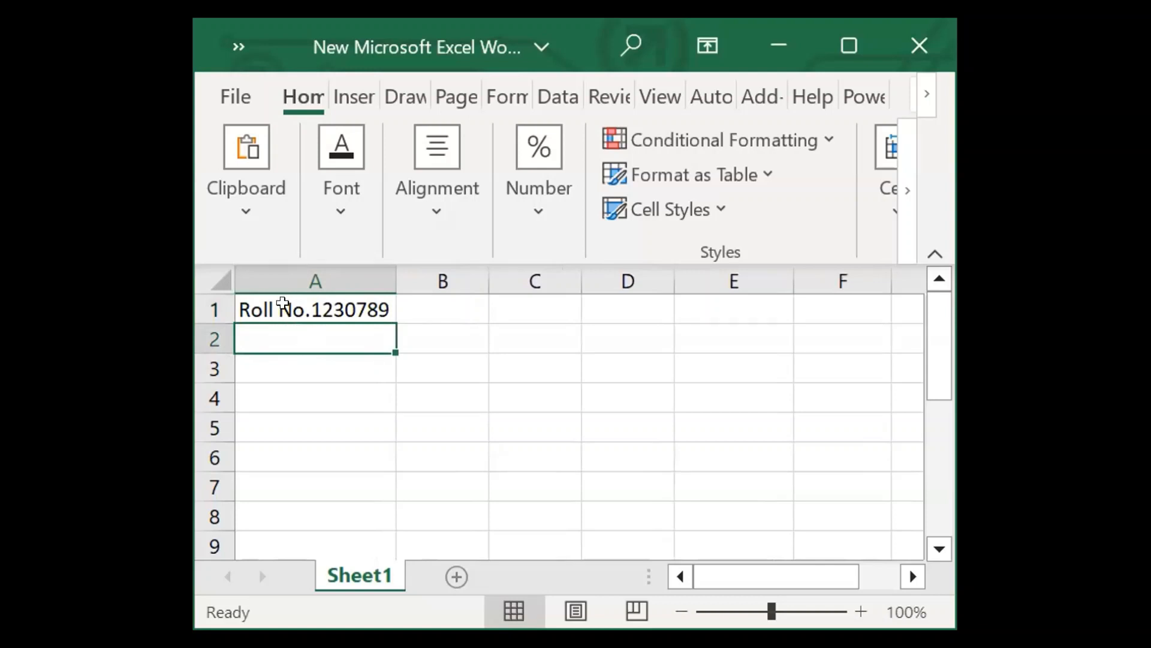
Enter the next consecutive "Roll No." value in cell A2 and fill the series from A1:A2 down to A6.
{"action": "left_click", "coordinate": [283, 303]}
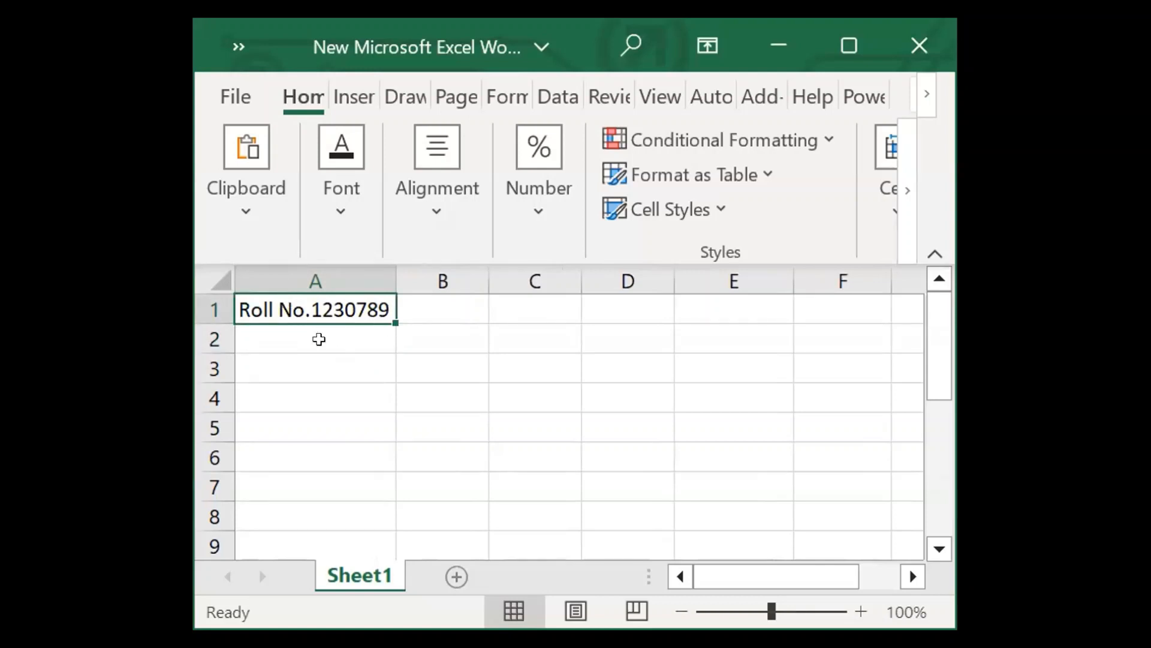
{"action": "left_click", "coordinate": [296, 324]}
{"action": "type", "text": "Roll"}
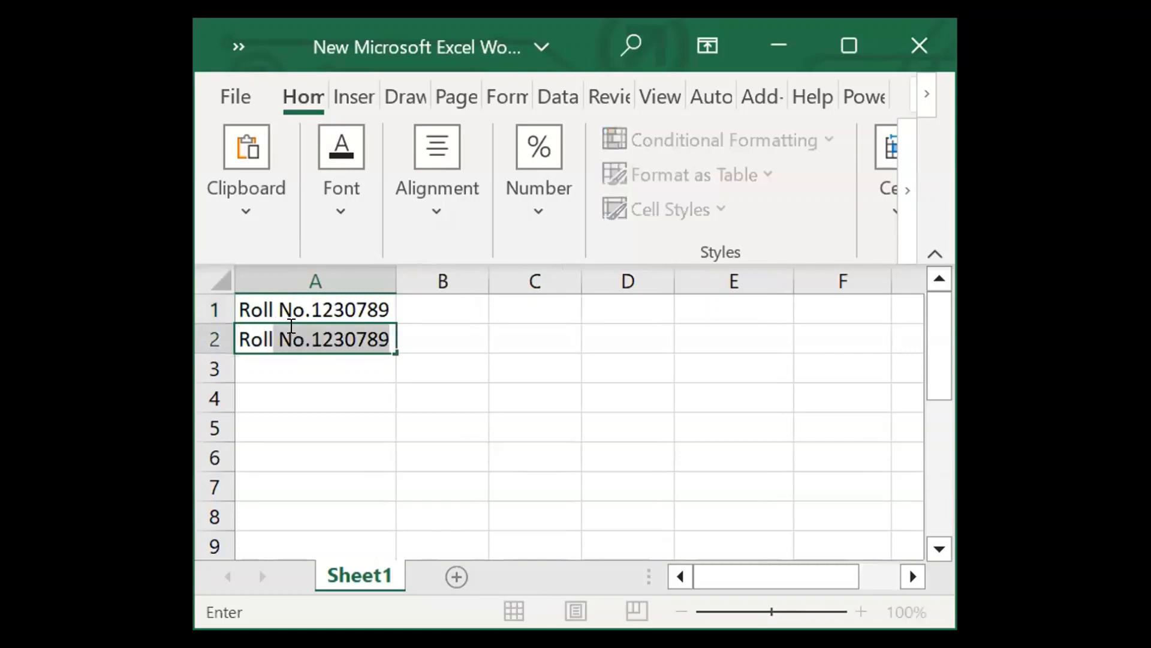
{"action": "key", "text": "Tab"}
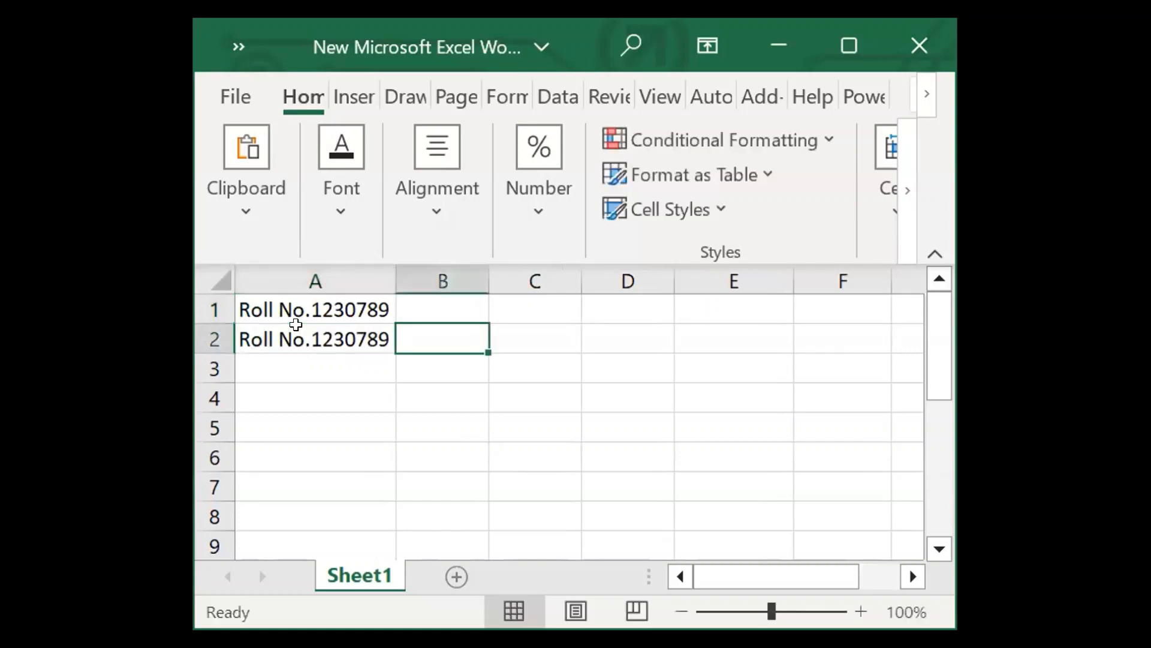
{"action": "left_click", "coordinate": [363, 324]}
{"action": "double_click", "coordinate": [363, 324]}
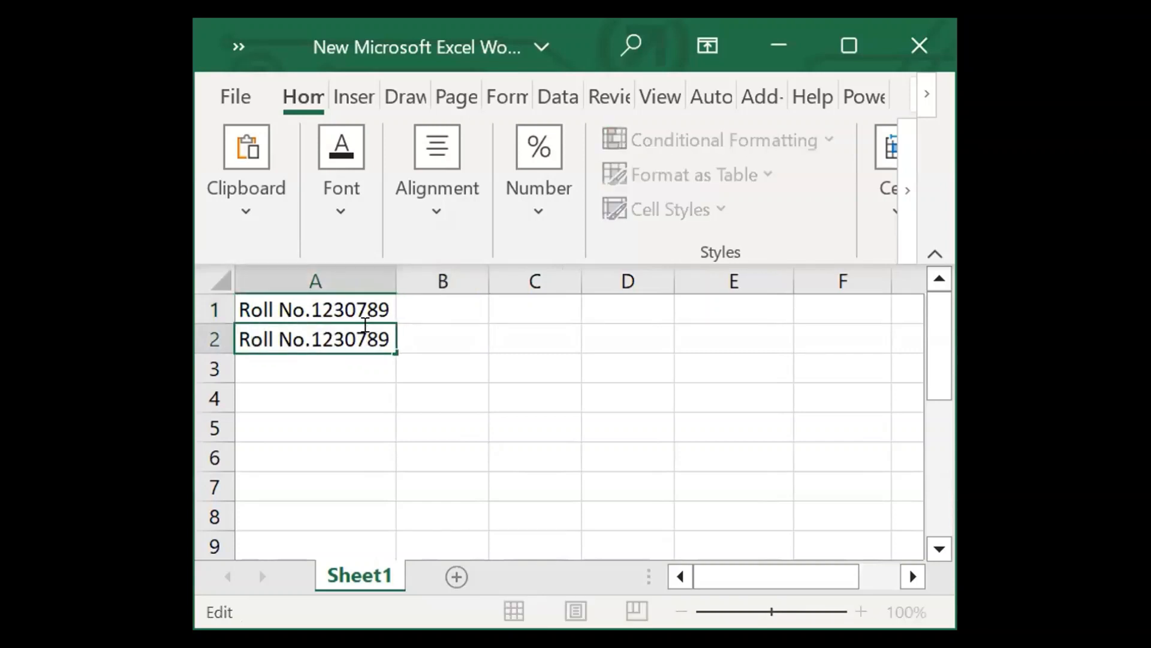
{"action": "left_click_drag", "start_coordinate": [385, 328], "coordinate": [367, 329]}
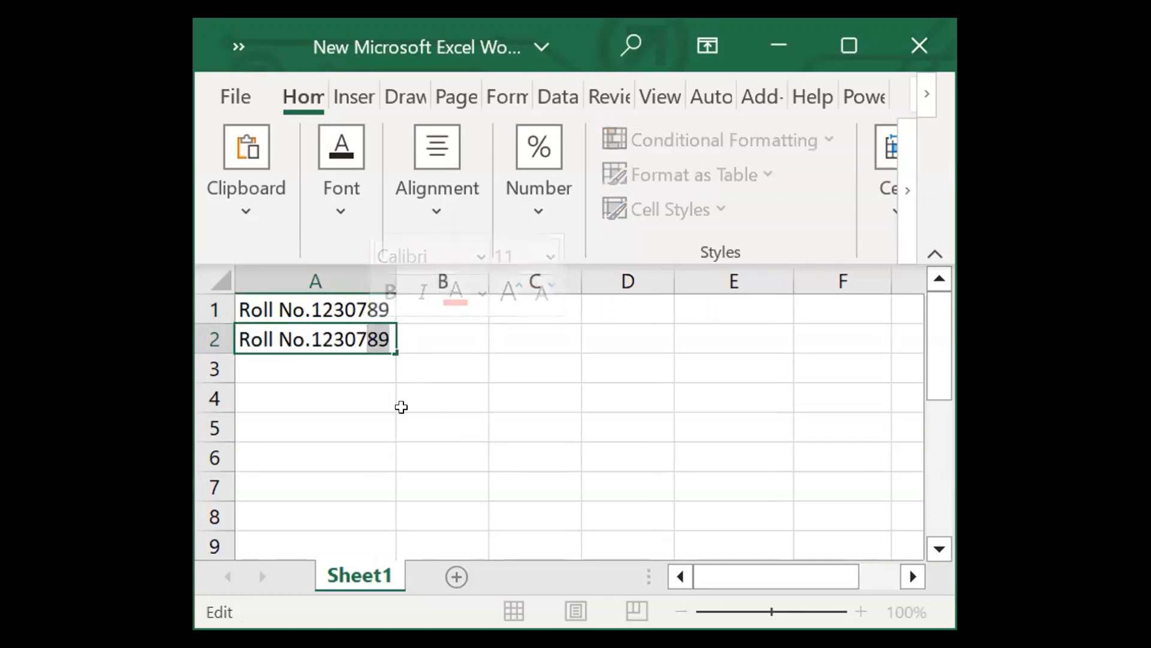
{"action": "type", "text": "90"}
{"action": "left_click", "coordinate": [381, 402]}
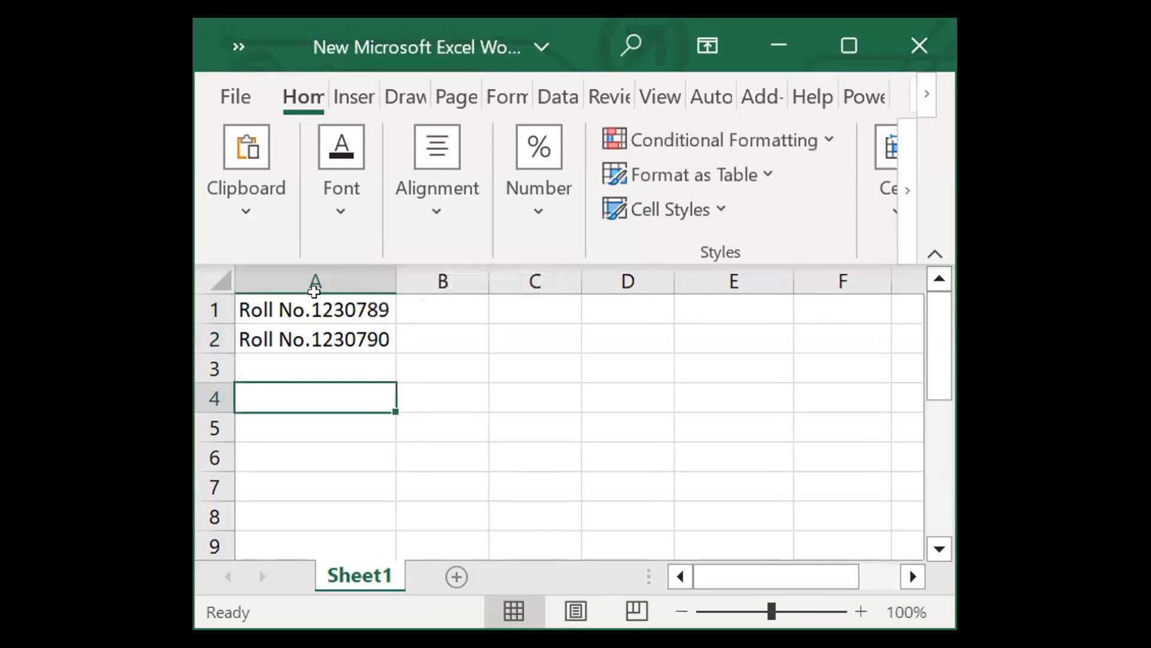
{"action": "left_click_drag", "start_coordinate": [314, 312], "coordinate": [314, 331]}
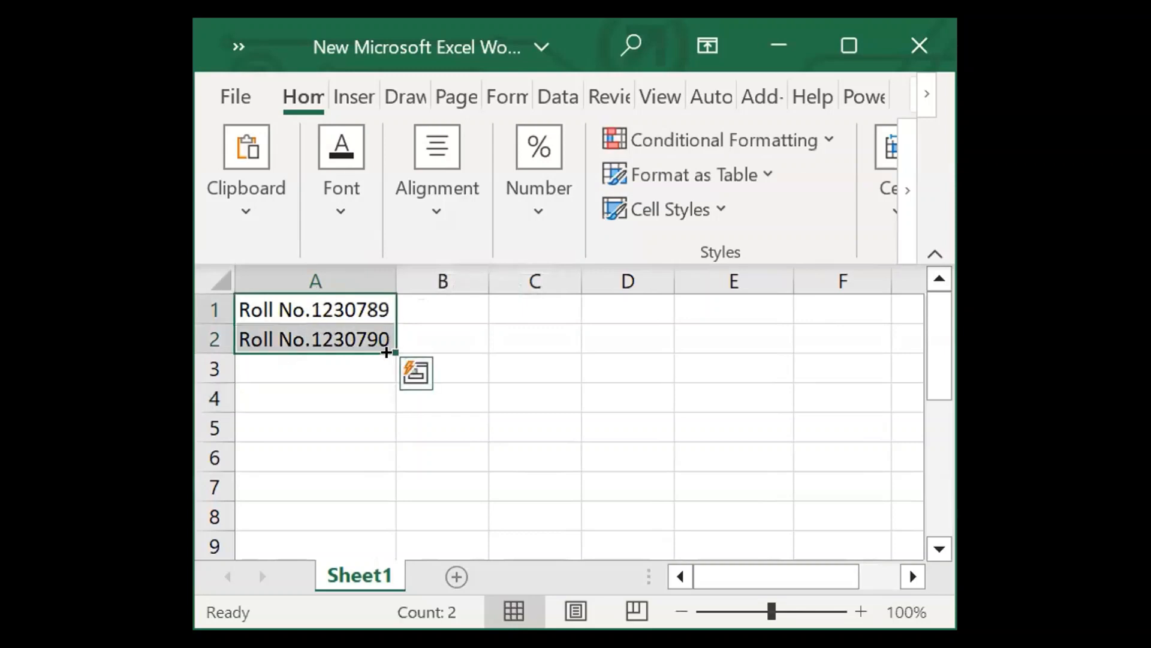
{"action": "left_click_drag", "start_coordinate": [387, 352], "coordinate": [381, 530]}
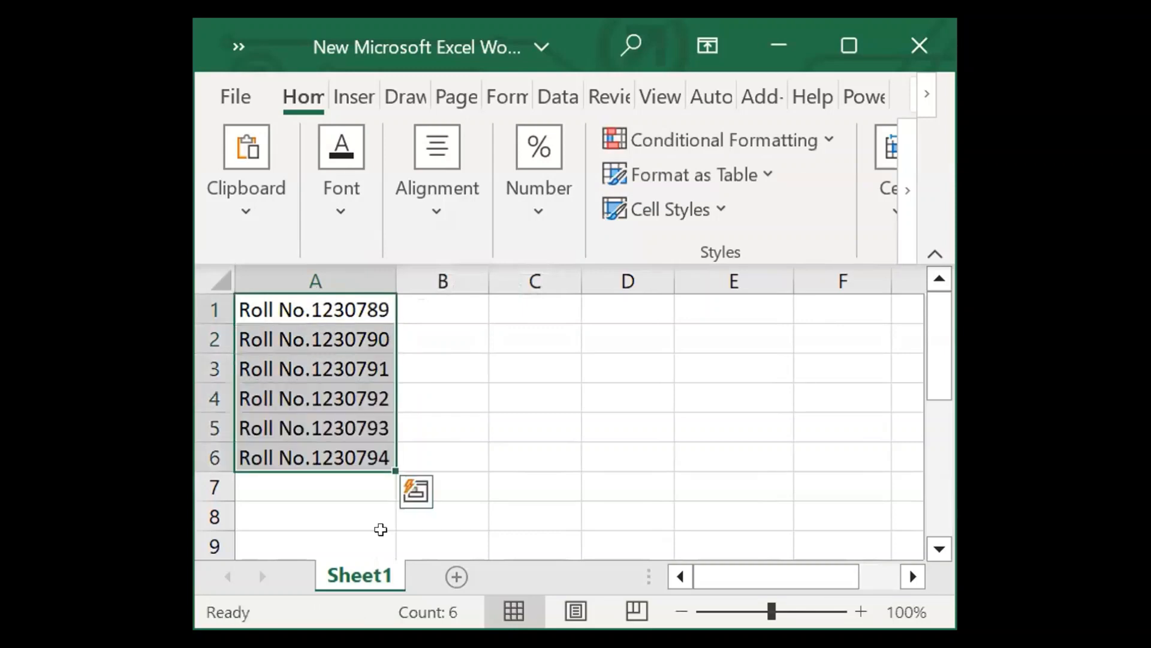
Start a formula in cell B1 with the quoted text prefix "Roll No.".
{"action": "left_click", "coordinate": [418, 308]}
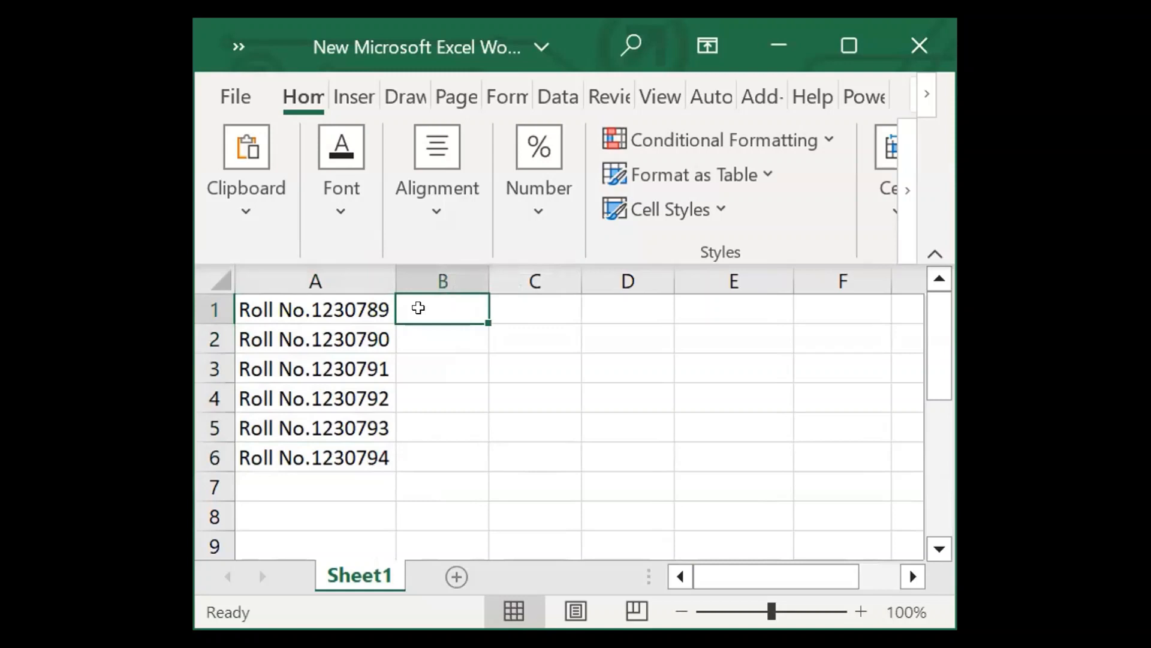
{"action": "type", "text": "="}
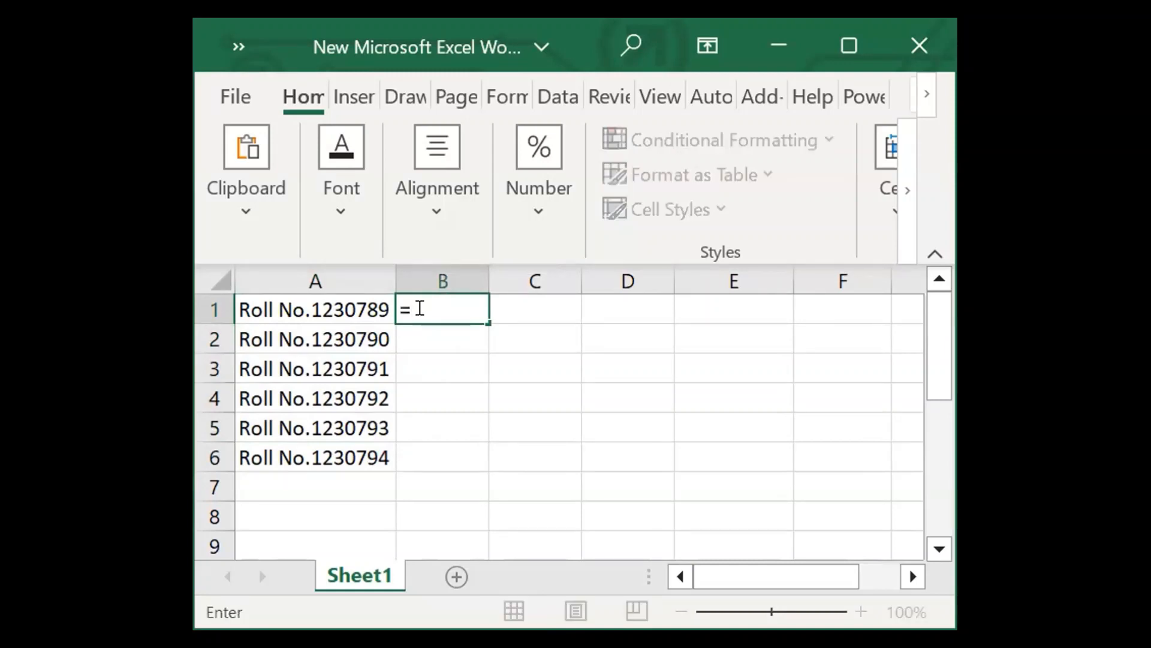
{"action": "type", "text": "\"\""}
{"action": "left_click", "coordinate": [420, 308]}
{"action": "type", "text": "Roll No."}
{"action": "key", "text": "Right"}
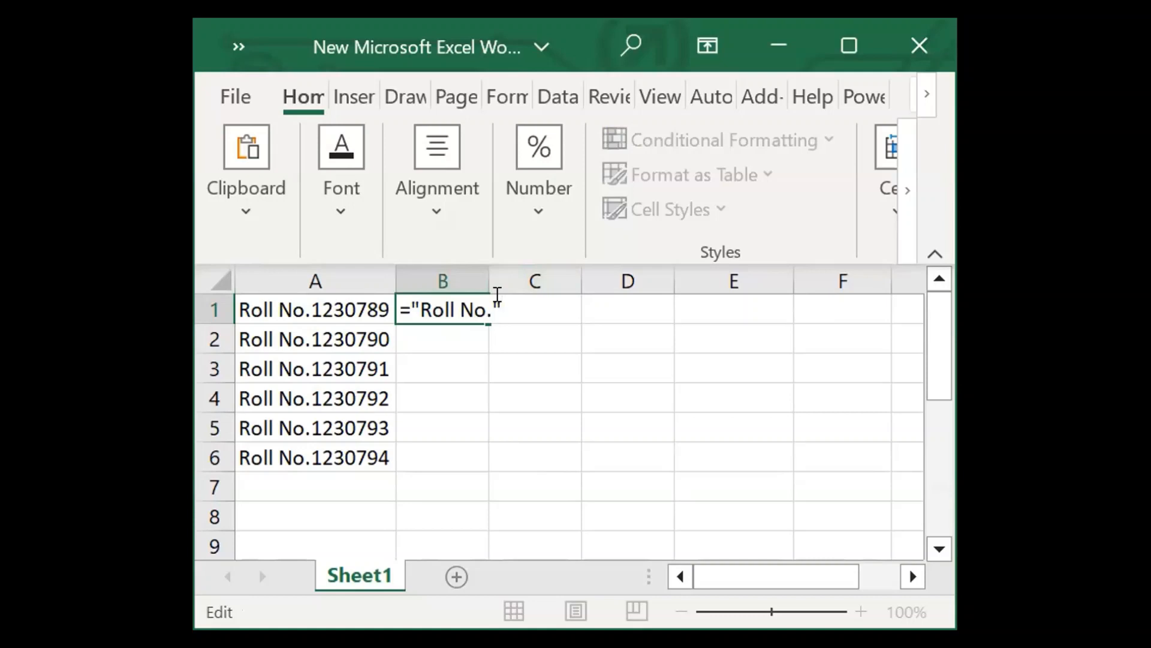
Complete the B1 formula by joining SEQUENCE with 10 rows, 1 column, the first roll number as start and step 1.
{"action": "type", "text": "&sequence"}
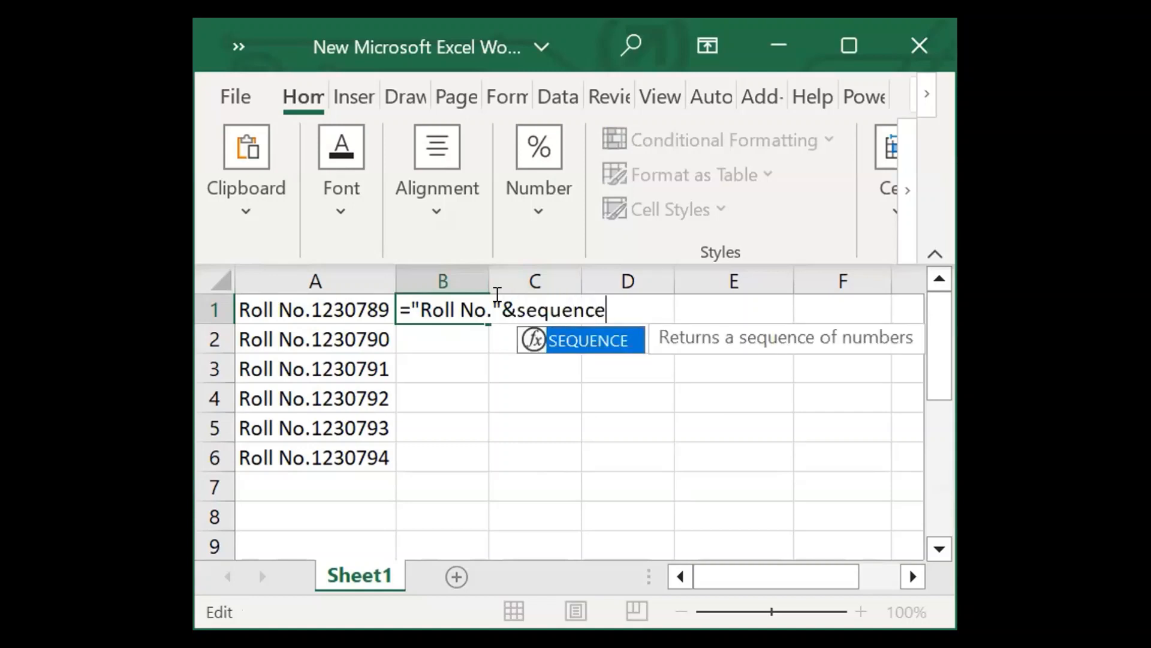
{"action": "type", "text": "("}
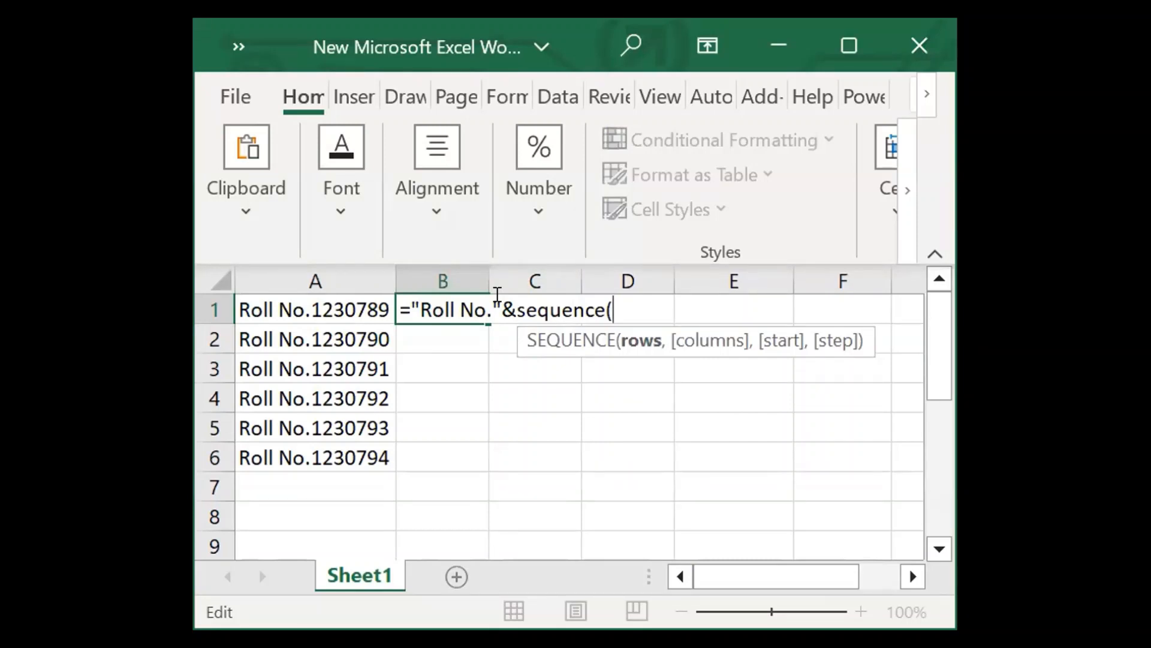
{"action": "type", "text": "10,"}
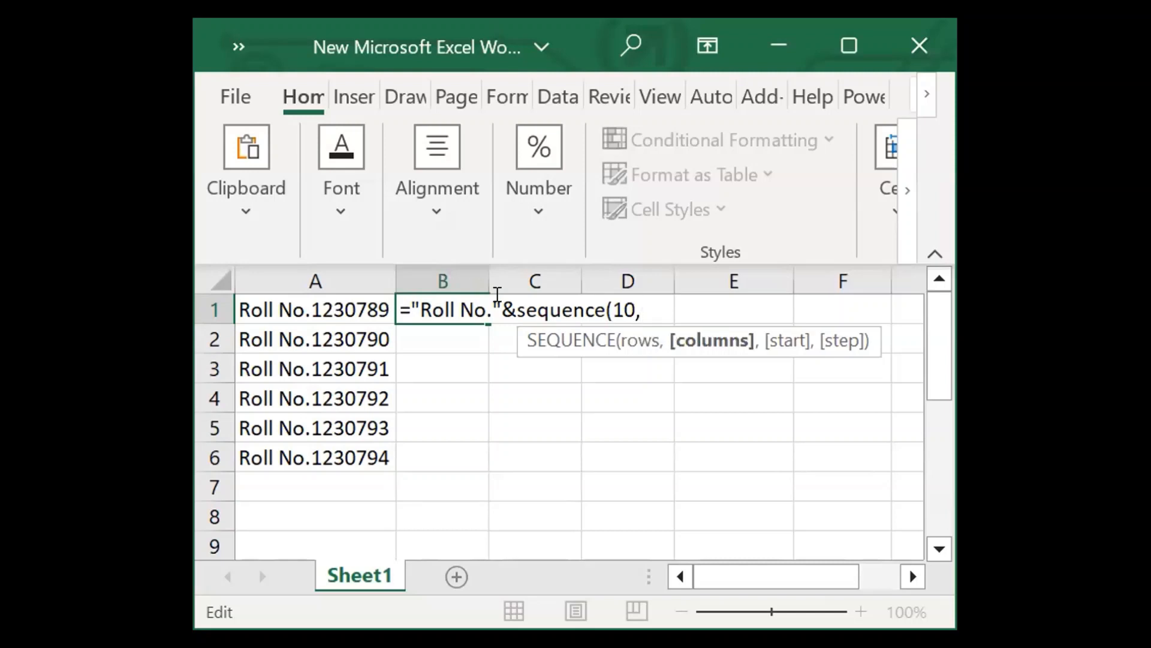
{"action": "type", "text": "1,"}
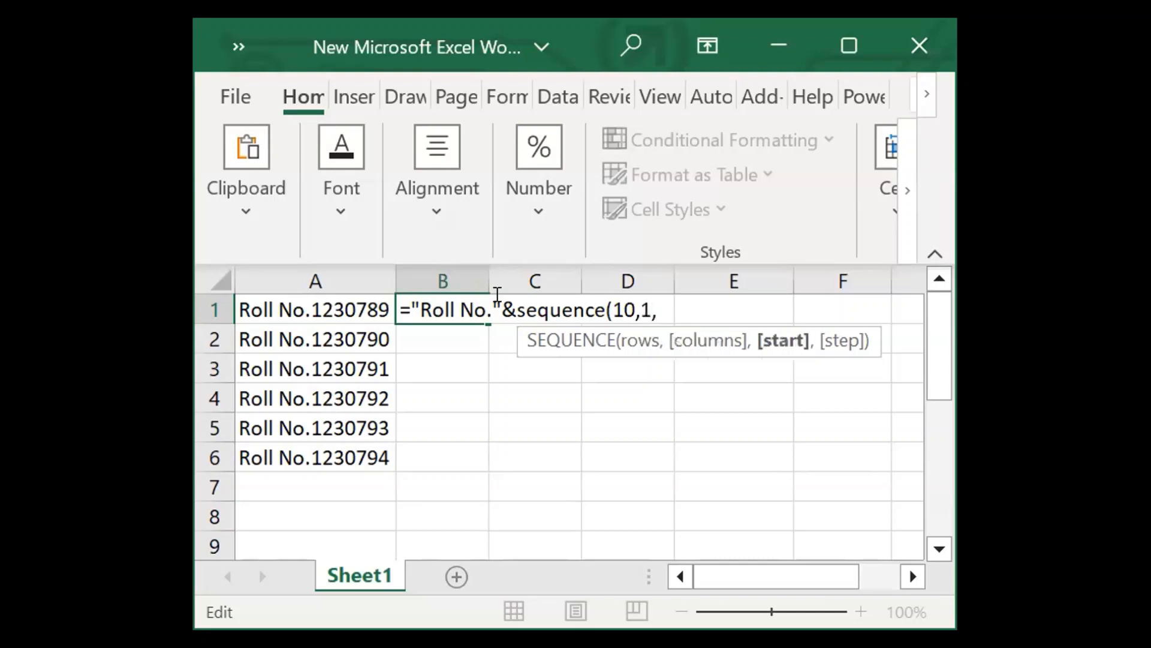
{"action": "type", "text": "1230789"}
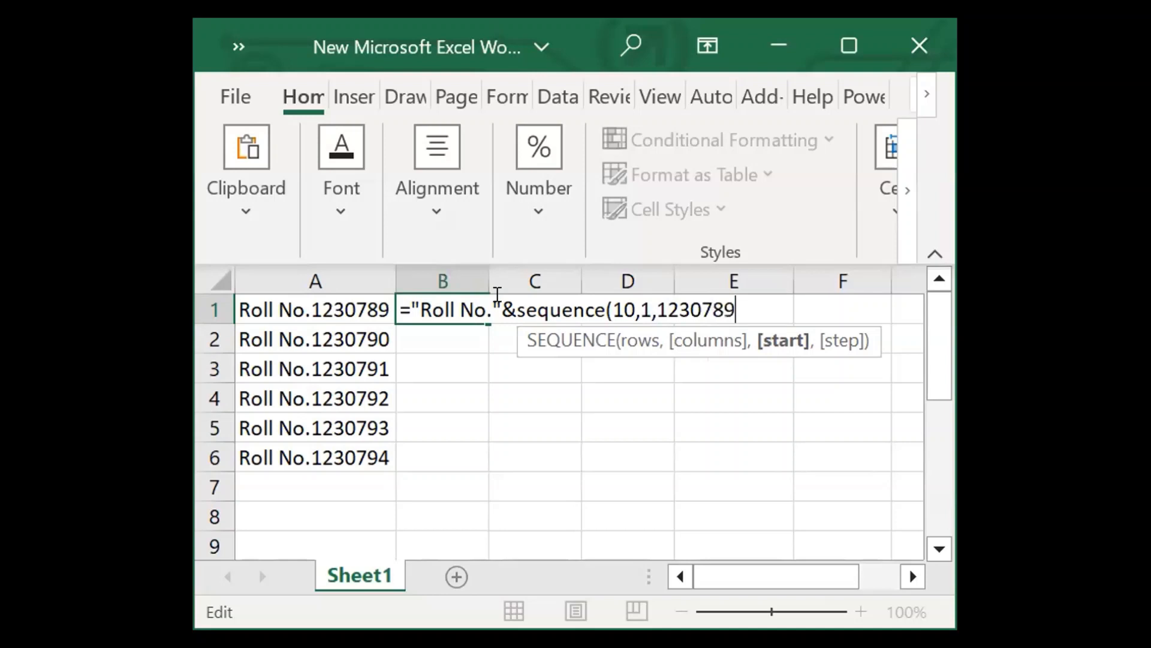
{"action": "type", "text": ",1"}
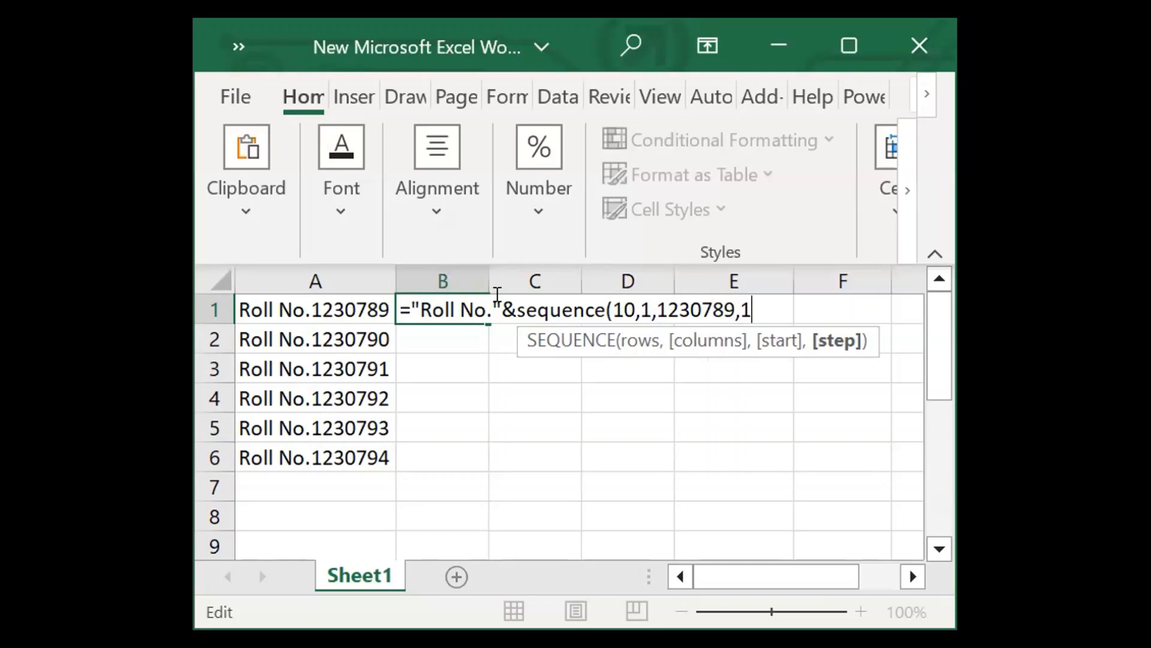
{"action": "type", "text": ")"}
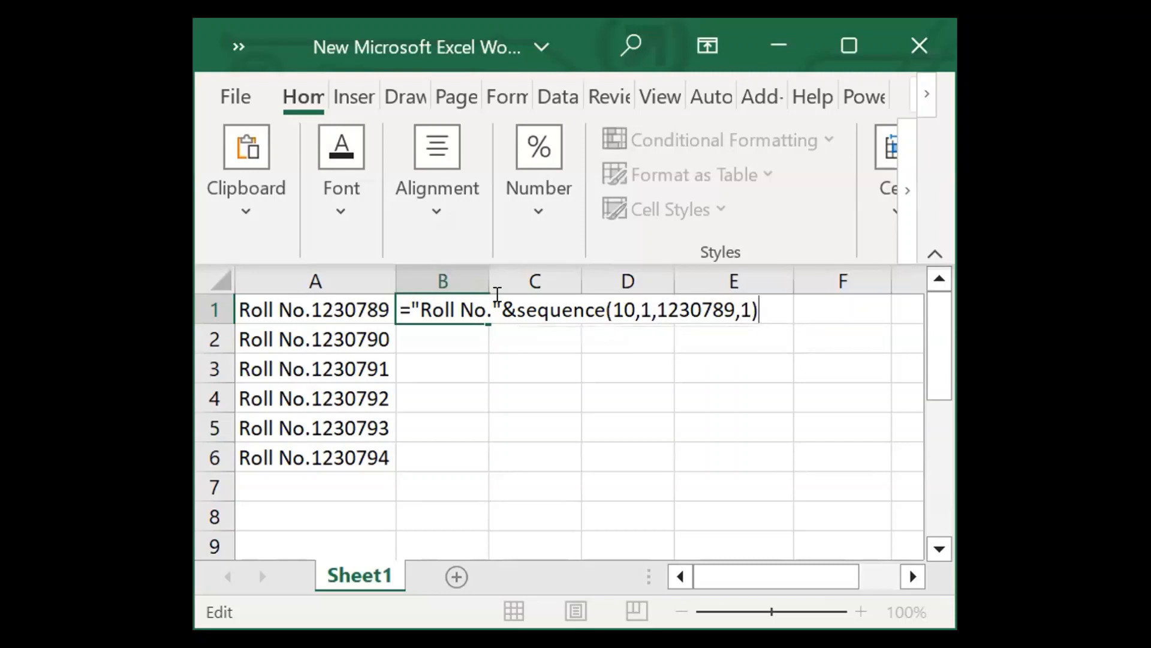
{"action": "key", "text": "Return"}
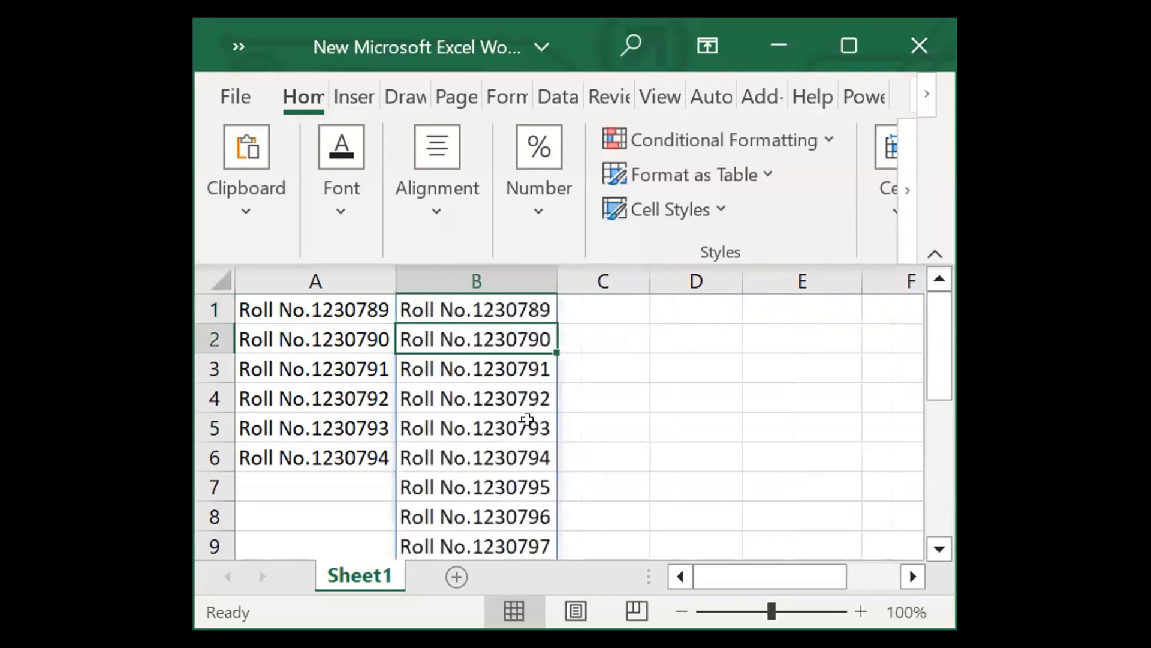
{"action": "left_click", "coordinate": [444, 301]}
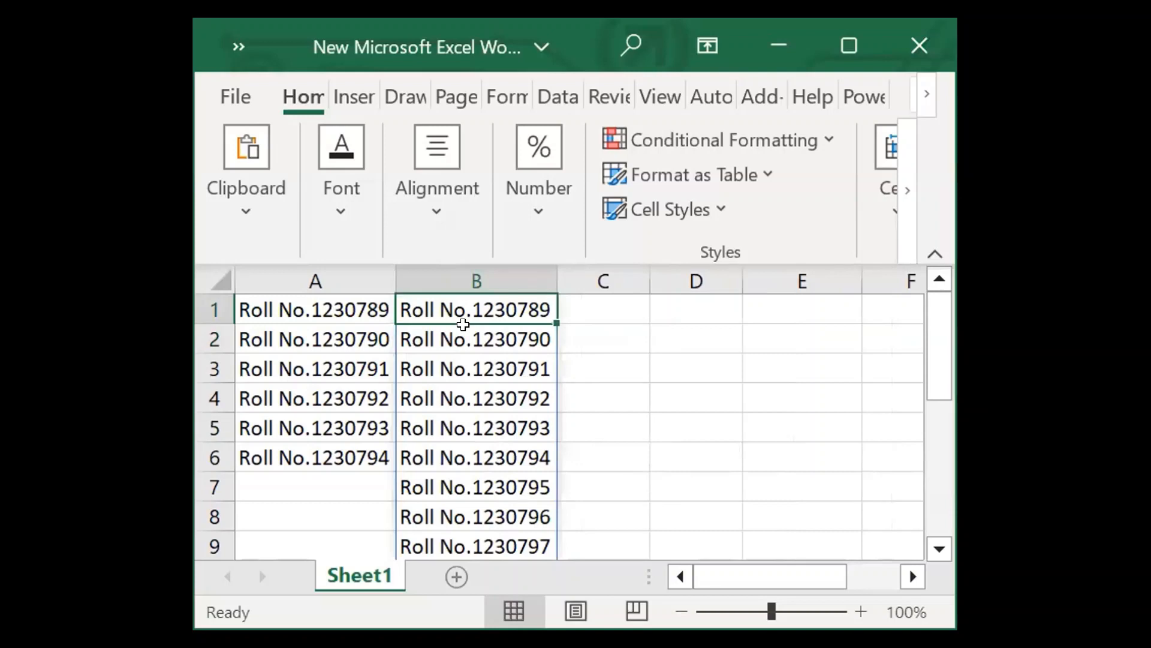
{"action": "scroll", "coordinate": [512, 464], "scroll_direction": "down", "scroll_amount": 2}
{"action": "scroll", "coordinate": [511, 468], "scroll_direction": "up", "scroll_amount": 2}
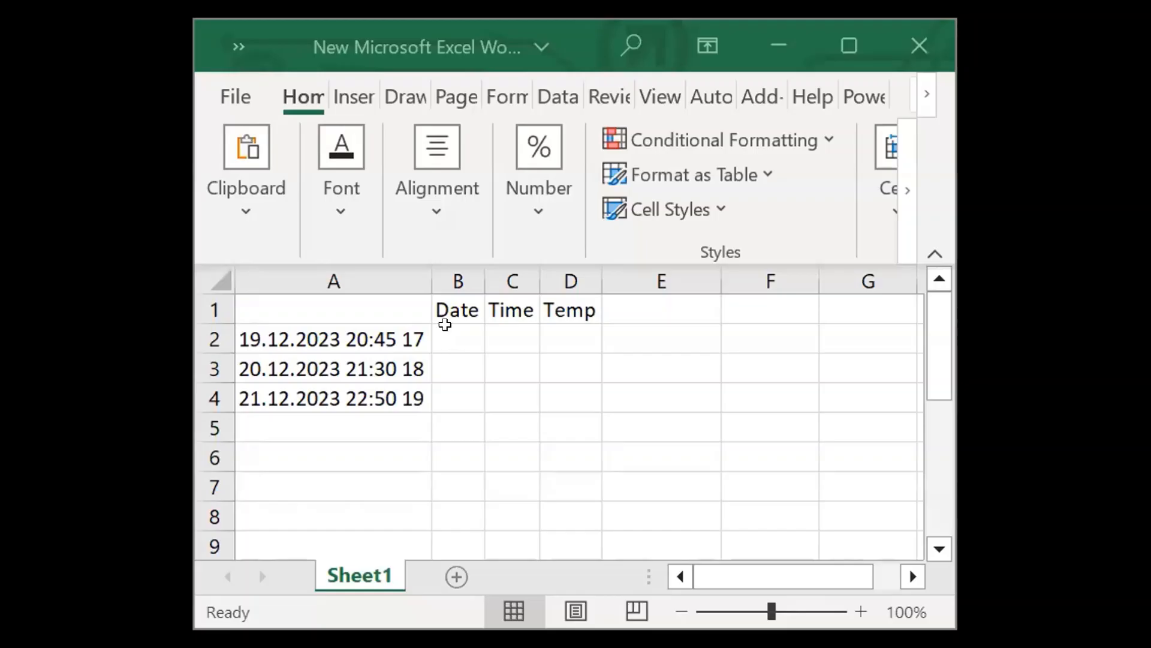
Enter 19.12.2023 under Date in cell B2 and Flash Fill the remaining dates in B3:B4.
{"action": "left_click", "coordinate": [445, 324]}
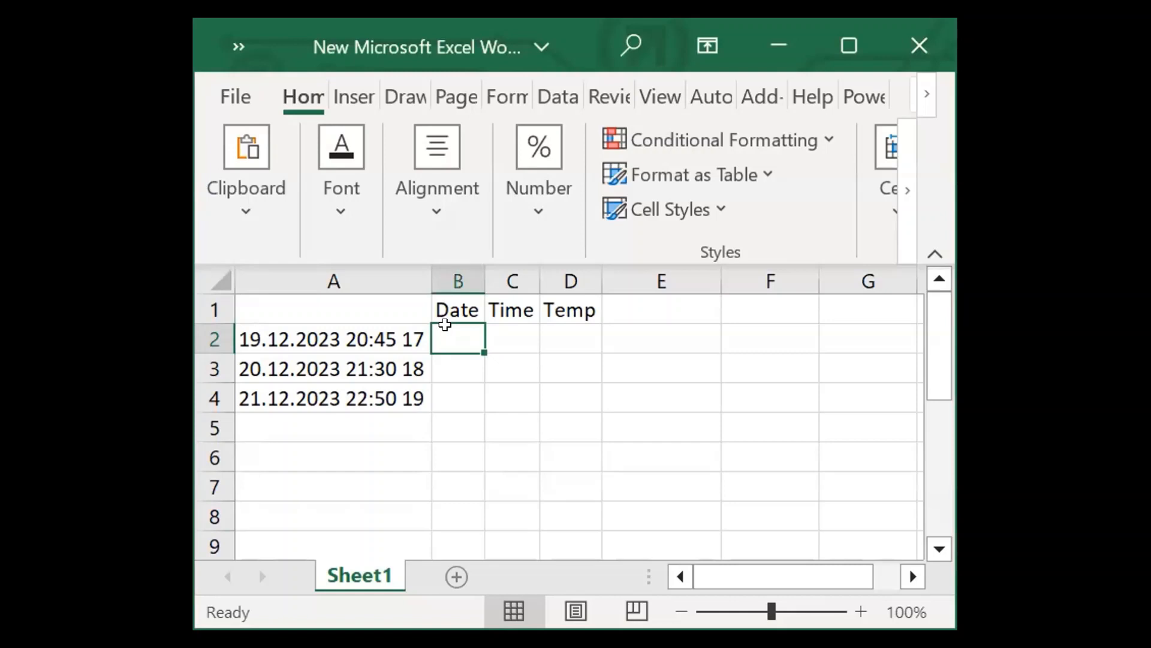
{"action": "left_click", "coordinate": [310, 337]}
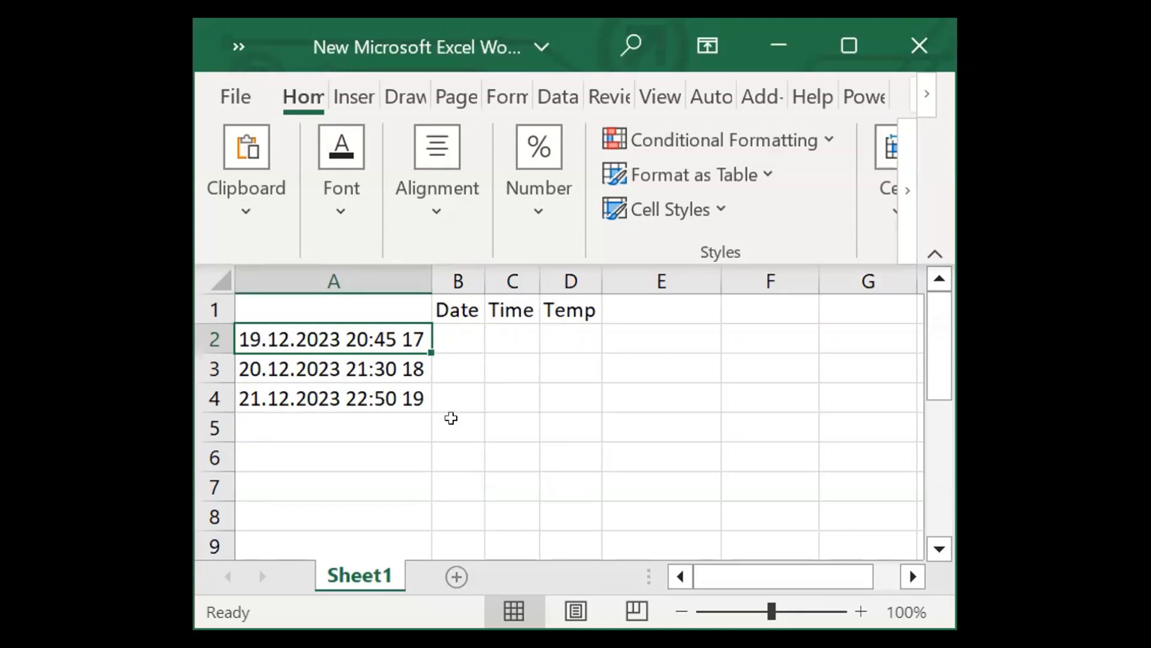
{"action": "left_click", "coordinate": [446, 337]}
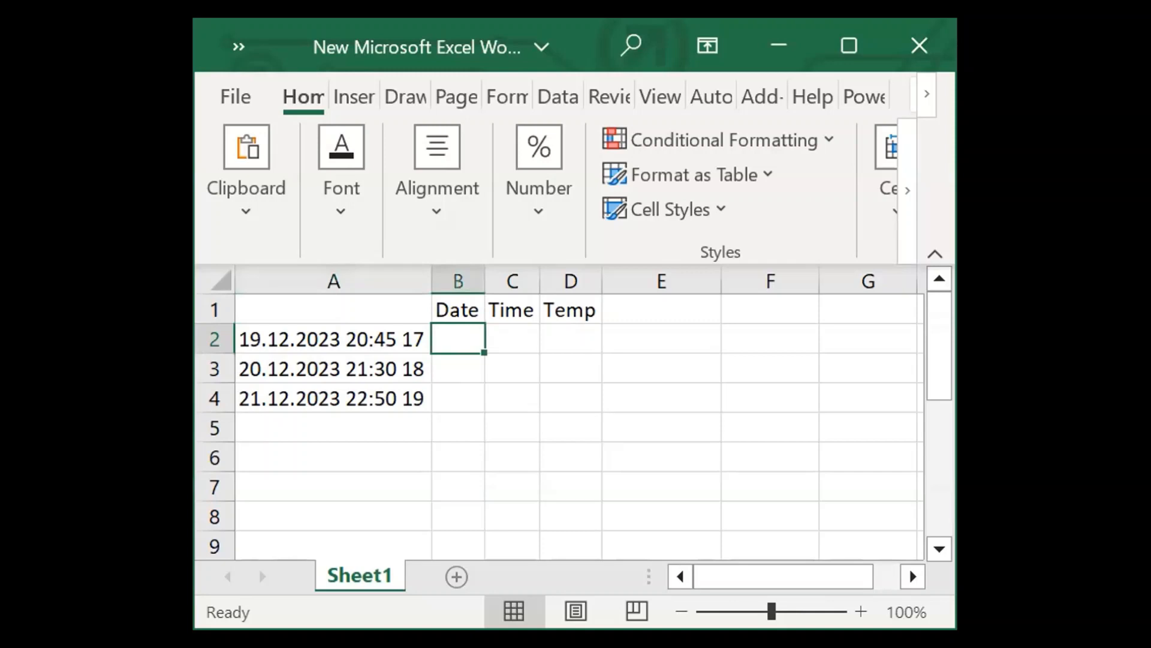
{"action": "type", "text": "1"}
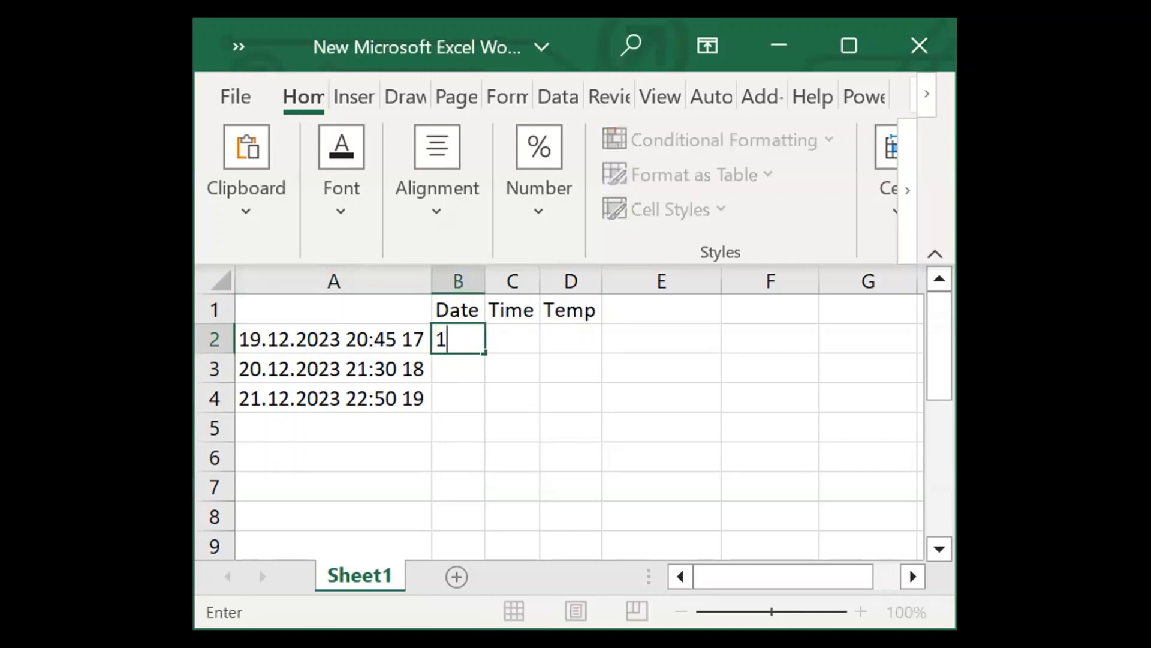
{"action": "type", "text": "9.12.2023"}
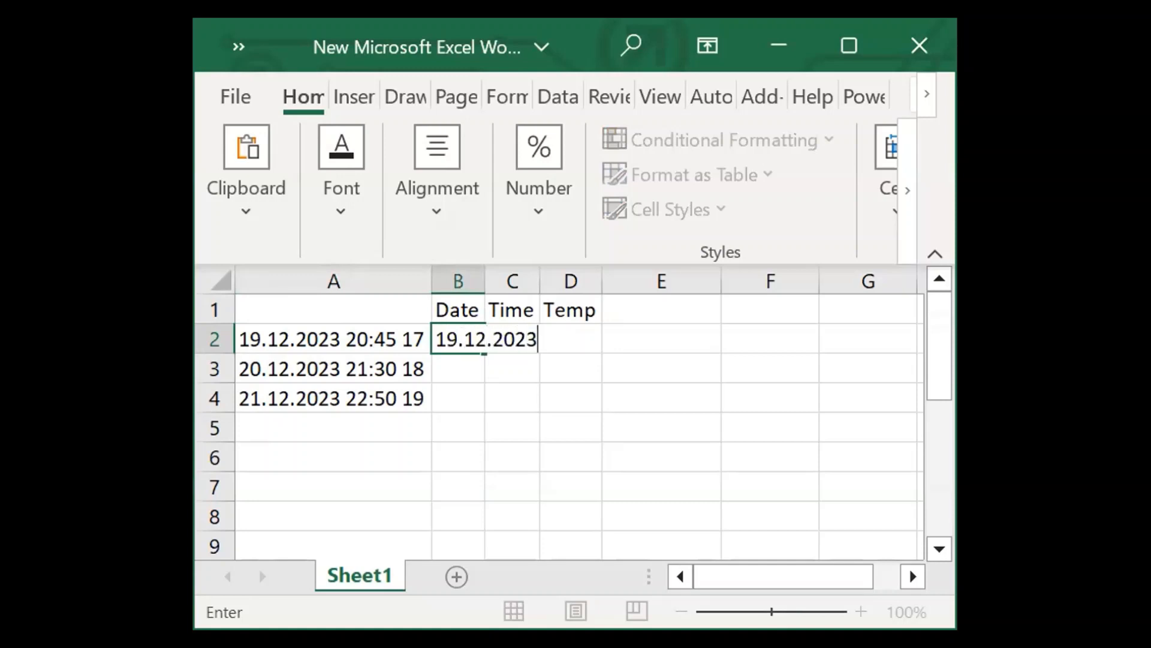
{"action": "left_click", "coordinate": [446, 370]}
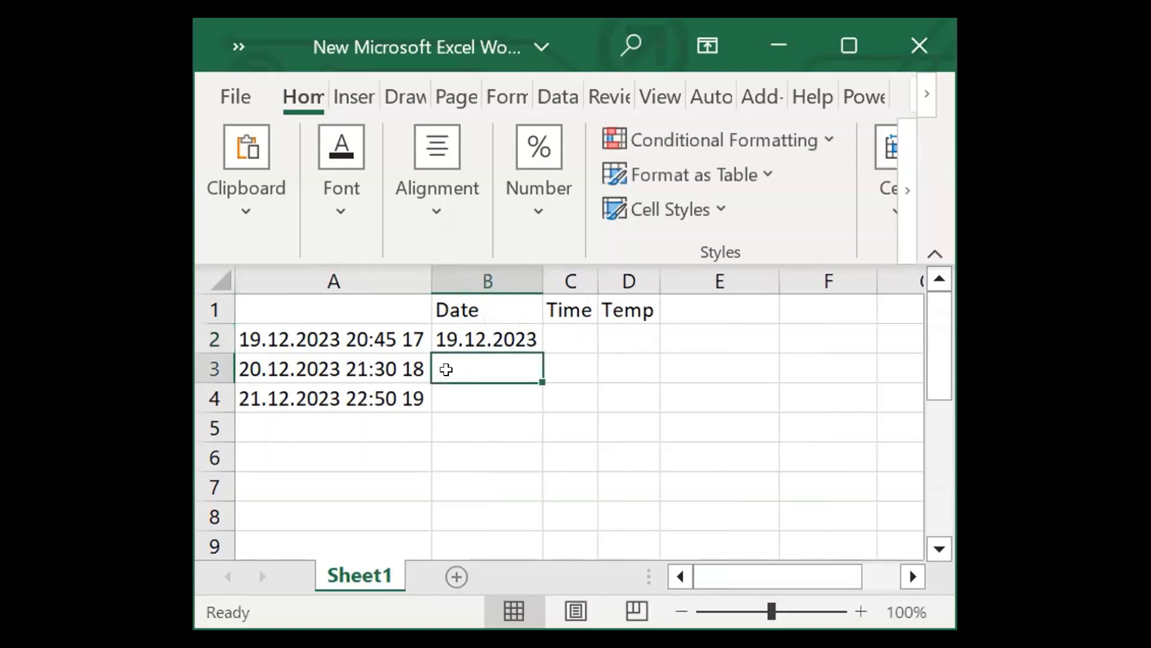
{"action": "key", "text": "ctrl+e"}
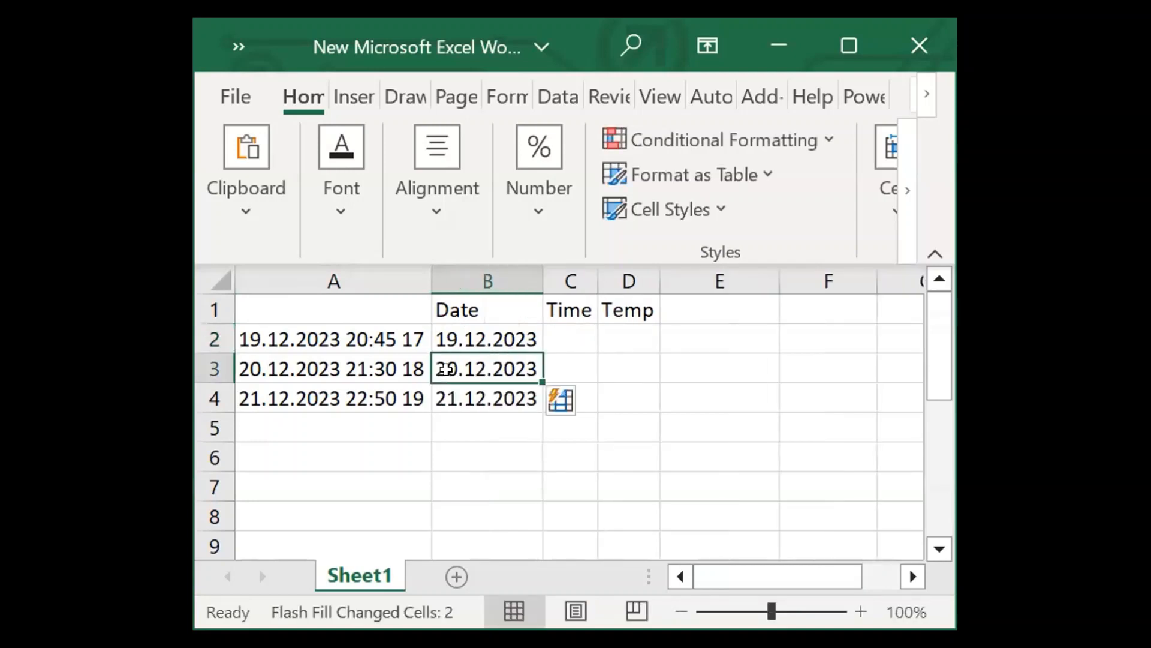
{"action": "left_click", "coordinate": [511, 449]}
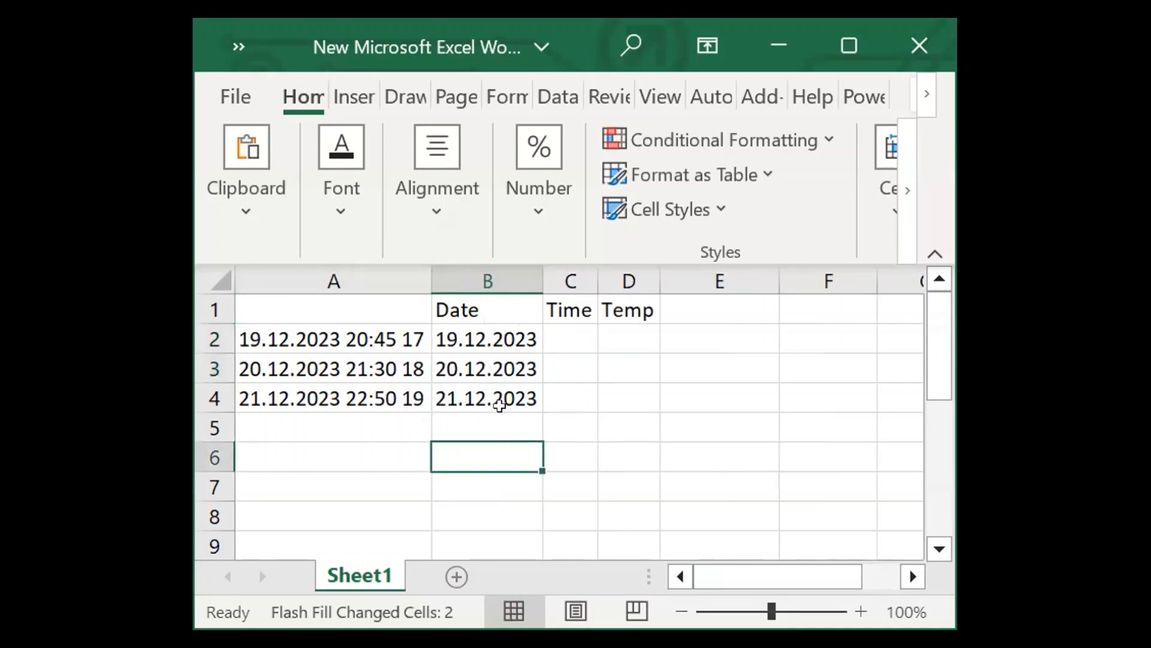
Enter 20:45 under Time in cell C2 and Flash Fill the remaining times in C3:C4.
{"action": "left_click", "coordinate": [573, 335]}
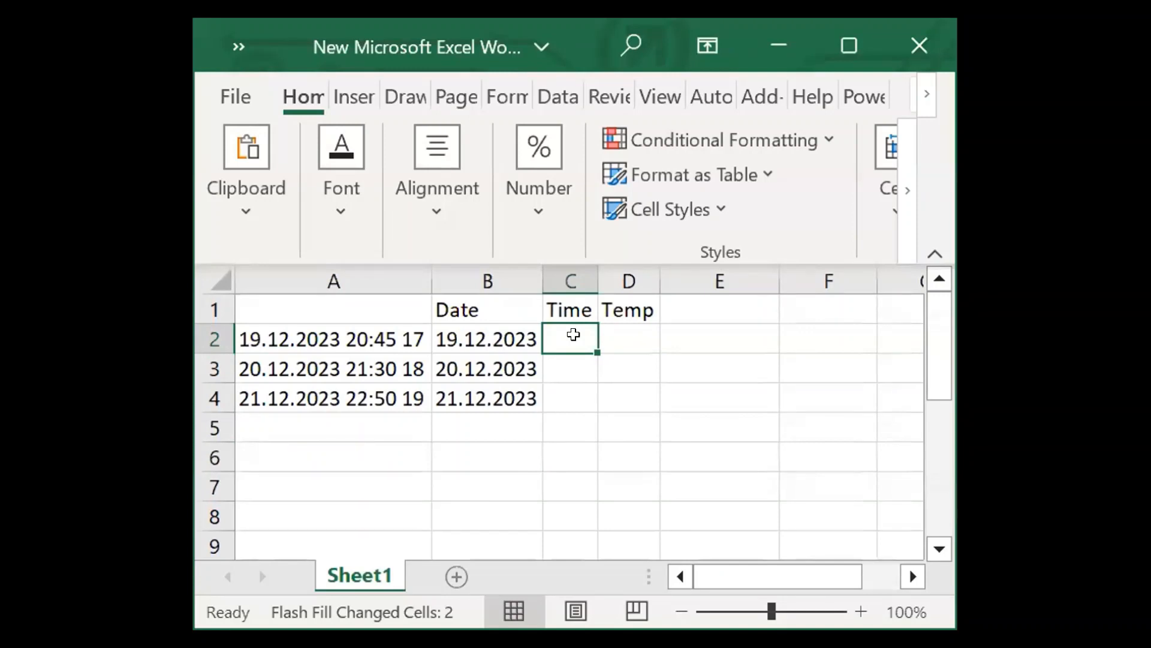
{"action": "type", "text": "20"}
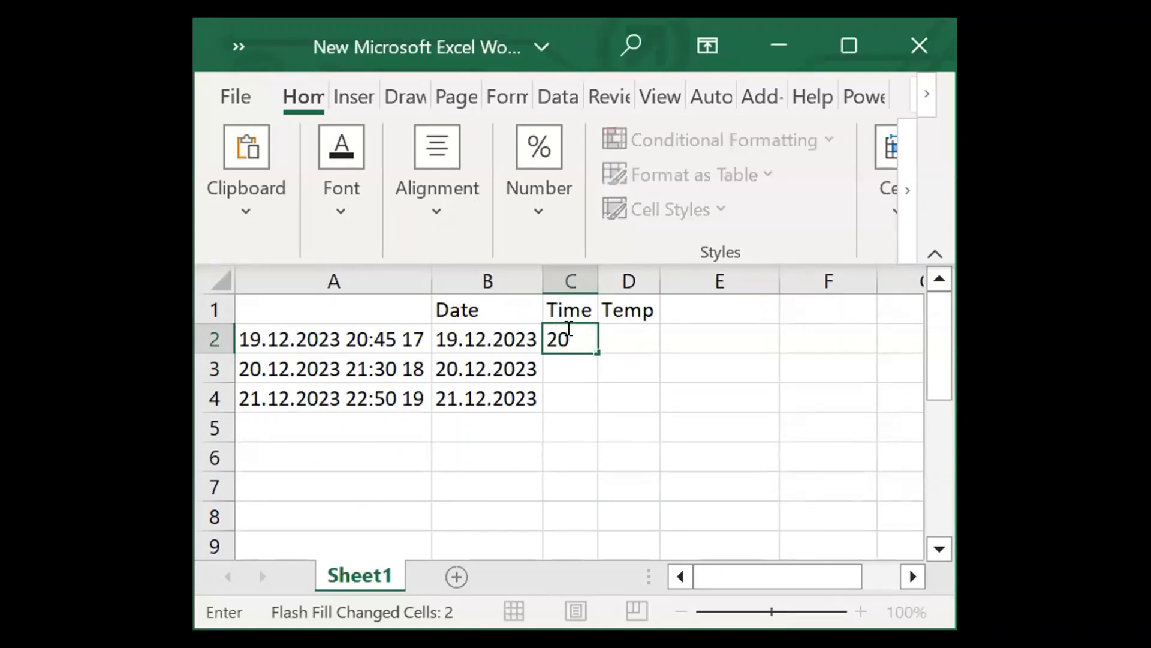
{"action": "type", "text": ":45"}
{"action": "left_click", "coordinate": [563, 358]}
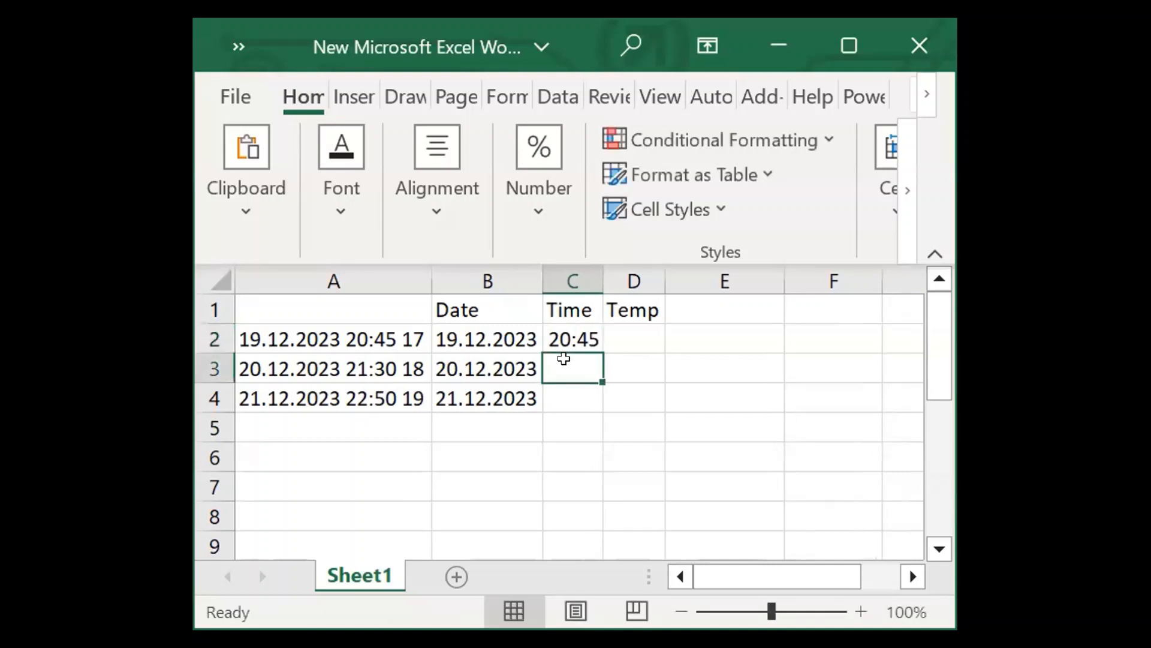
{"action": "key", "text": "ctrl+e"}
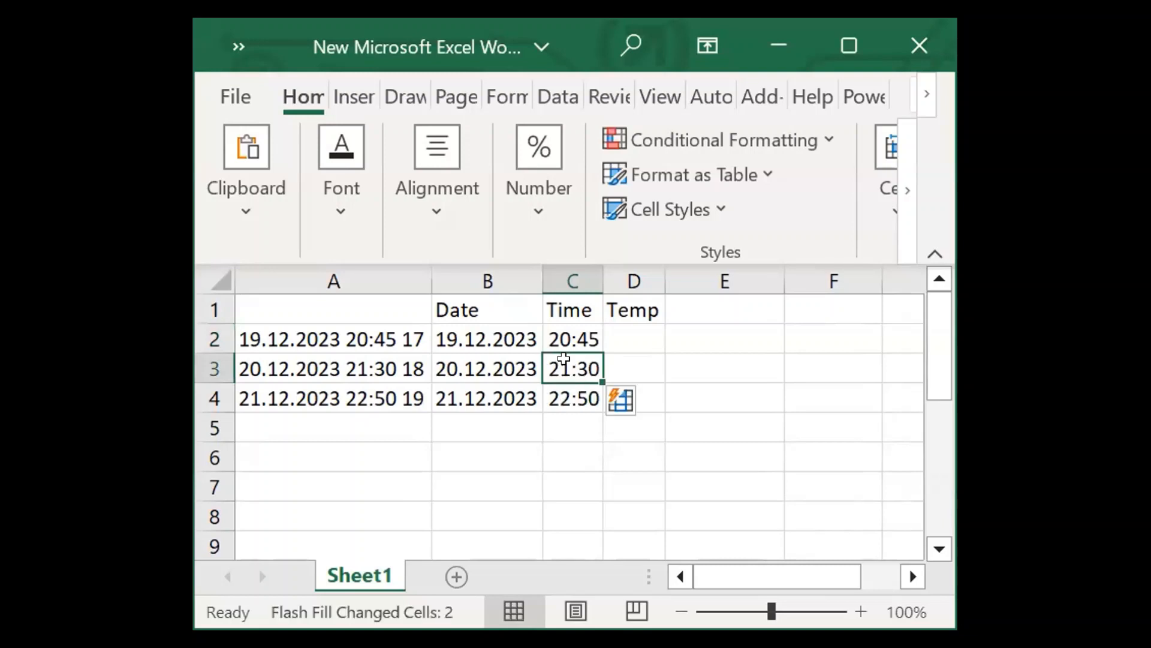
Enter 17 under Temp in cell D2 and Flash Fill the remaining temperatures in D3:D4.
{"action": "left_click", "coordinate": [630, 324]}
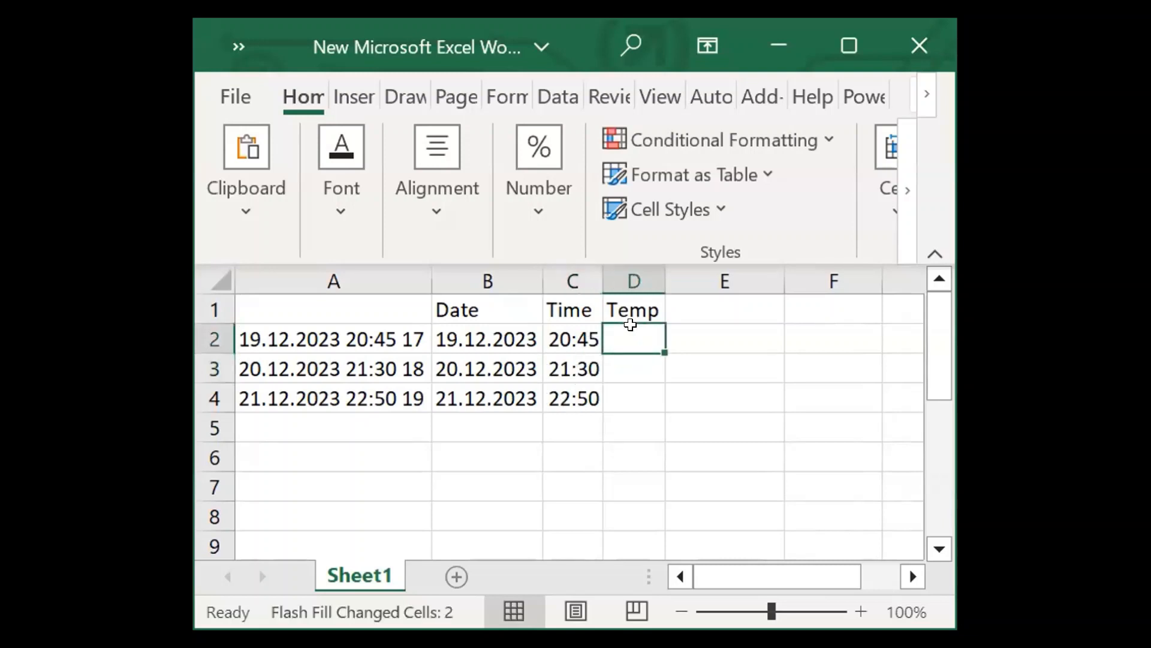
{"action": "type", "text": "17"}
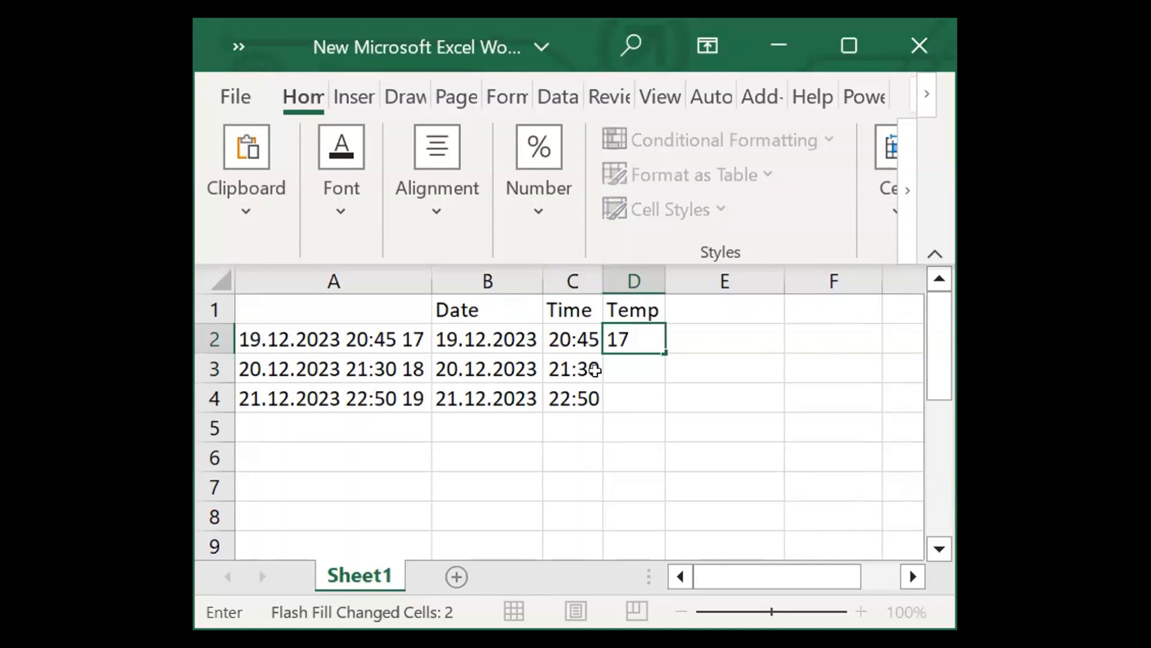
{"action": "key", "text": "Return"}
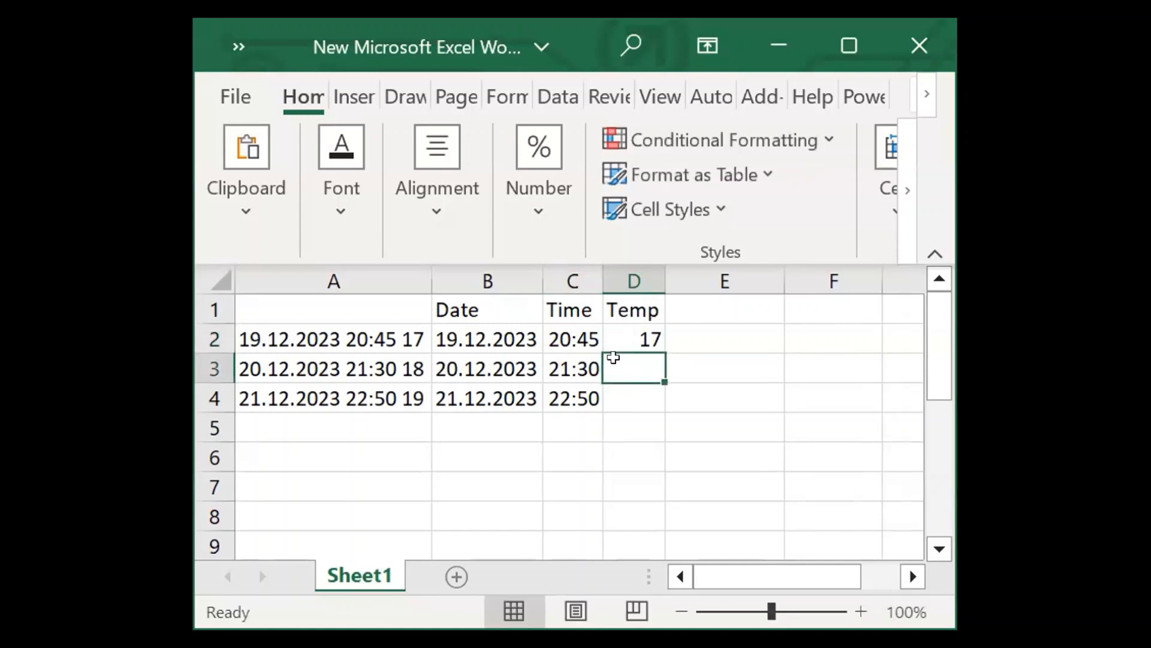
{"action": "key", "text": "ctrl+e"}
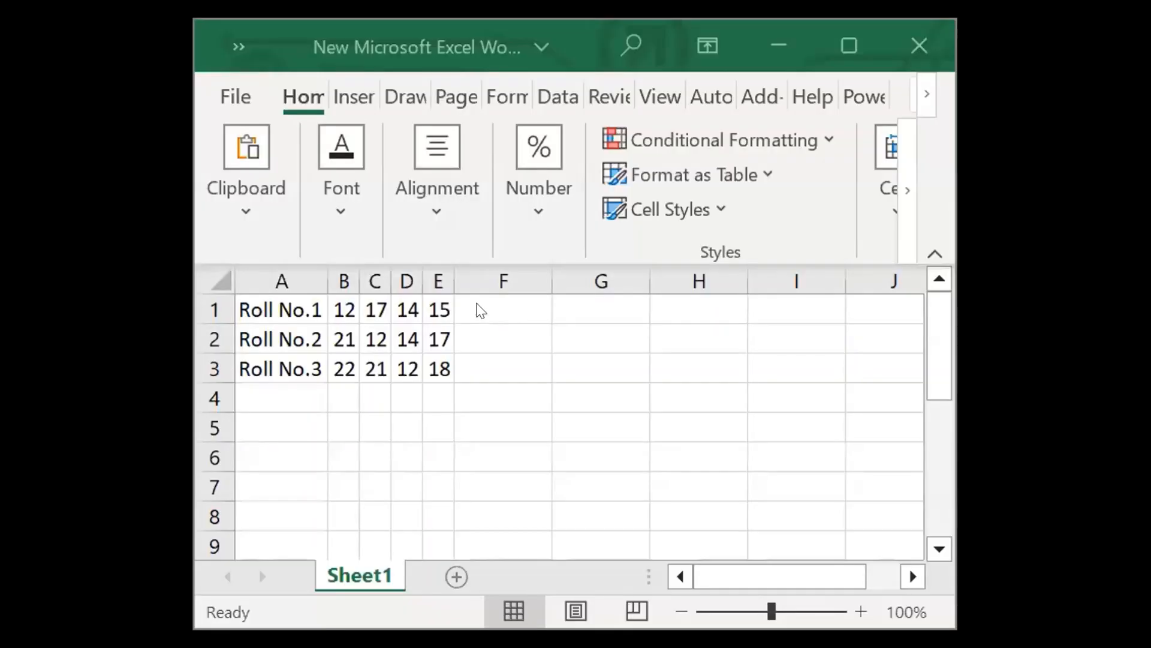
Insert a column sparkline in cell F1 using the marks in B1:E1 as its data range.
{"action": "left_click", "coordinate": [476, 302]}
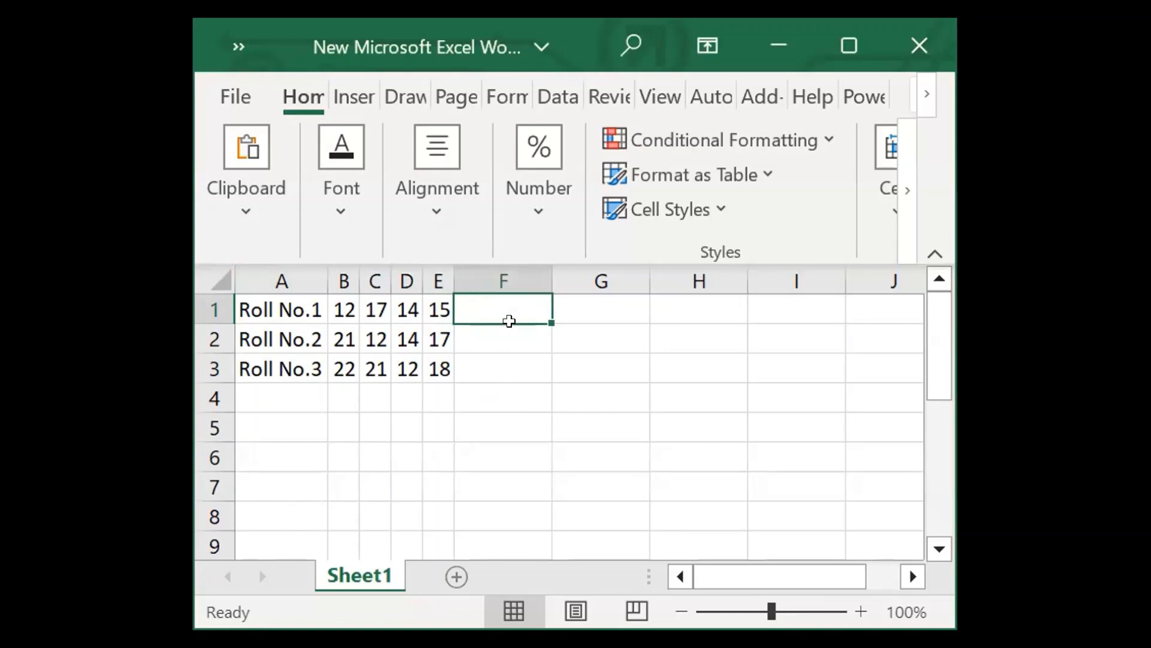
{"action": "left_click", "coordinate": [346, 305]}
{"action": "left_click_drag", "start_coordinate": [345, 305], "coordinate": [437, 308]}
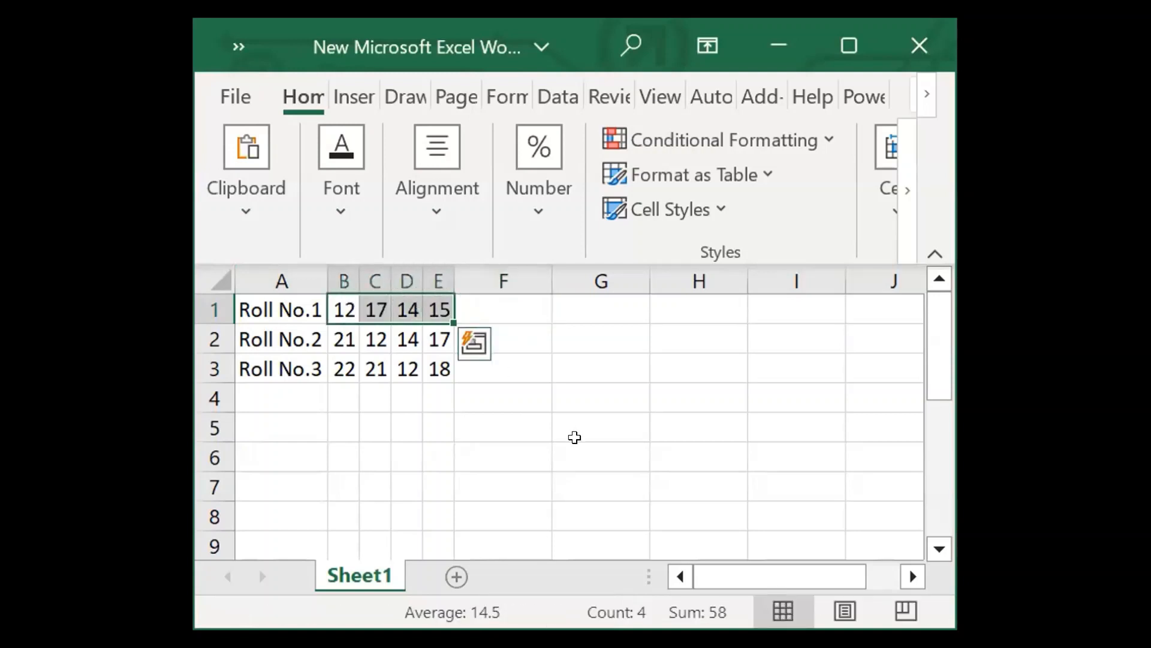
{"action": "left_click", "coordinate": [347, 96]}
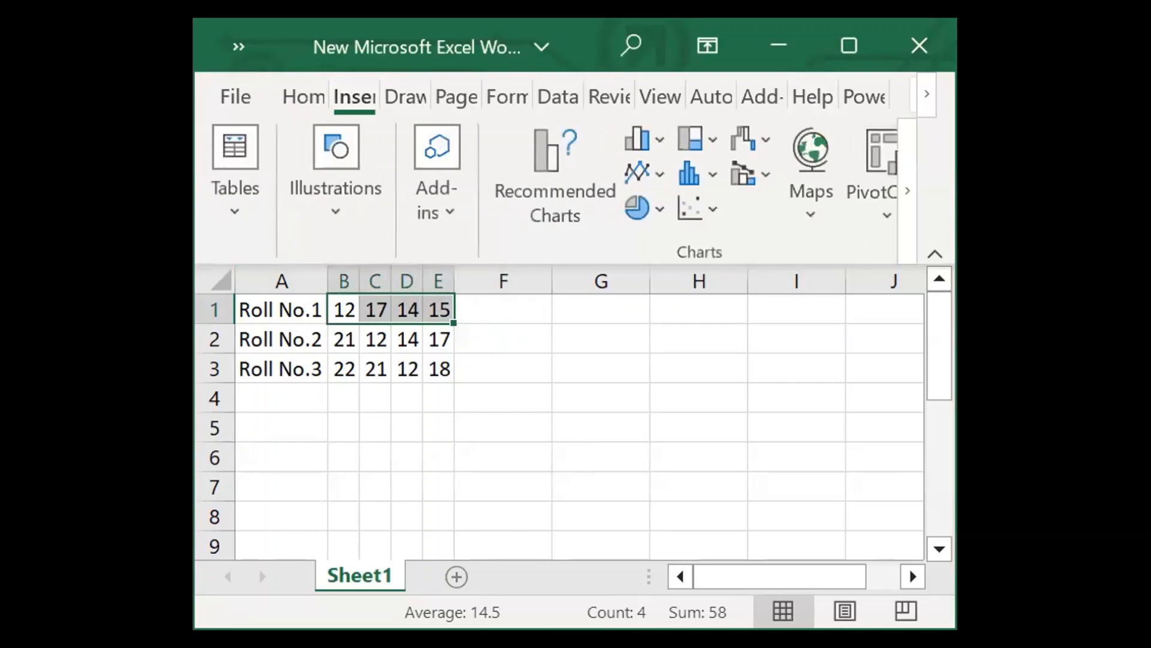
{"action": "scroll", "coordinate": [744, 177], "scroll_direction": "down", "scroll_amount": 3}
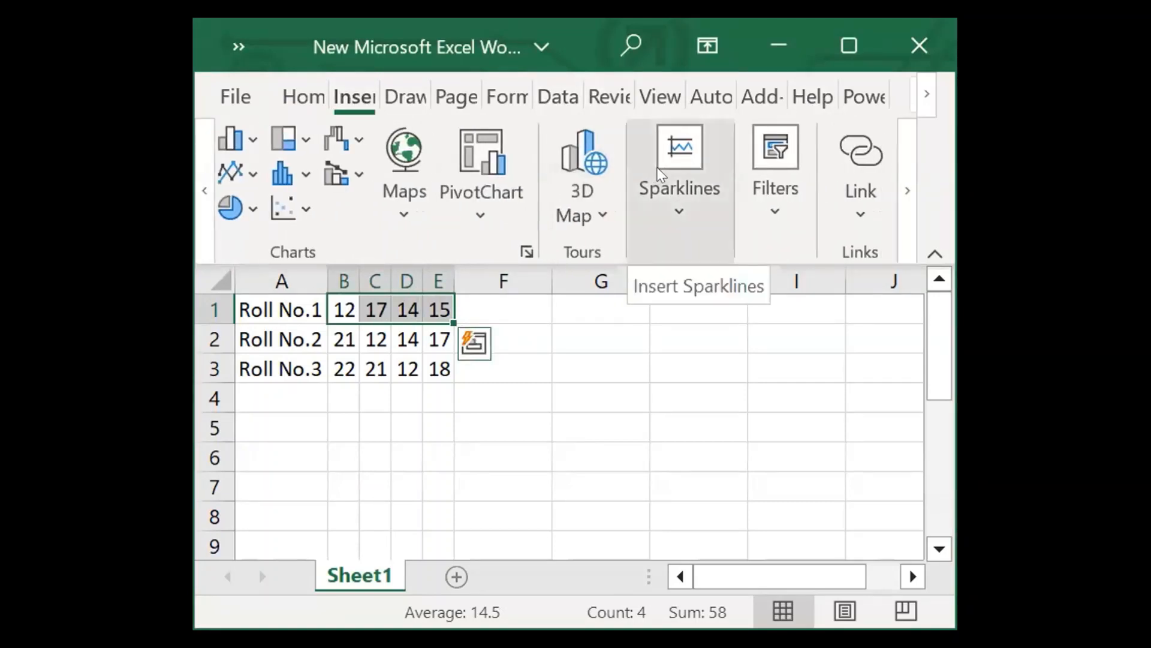
{"action": "left_click", "coordinate": [657, 167]}
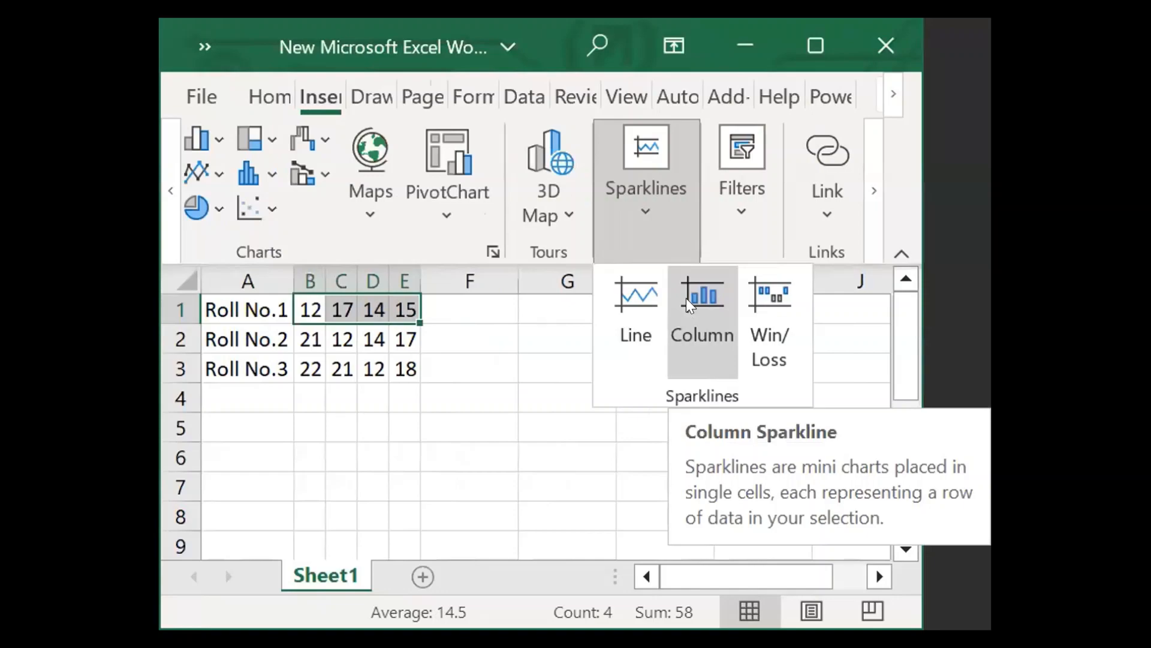
{"action": "left_click", "coordinate": [686, 297]}
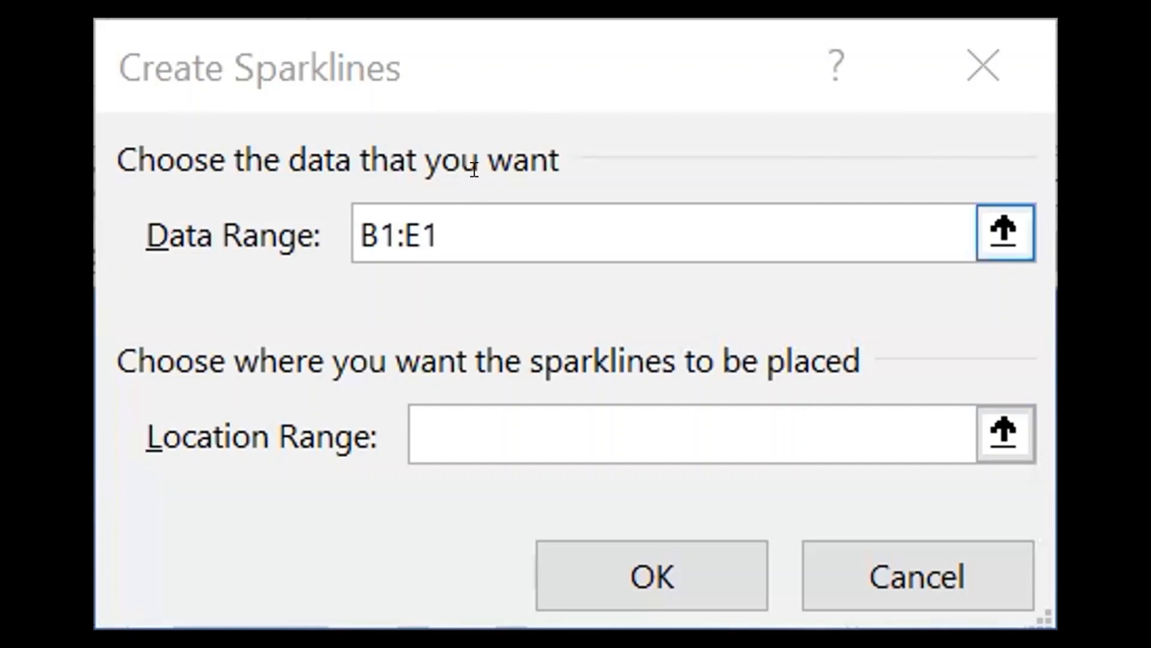
{"action": "left_click", "coordinate": [433, 457]}
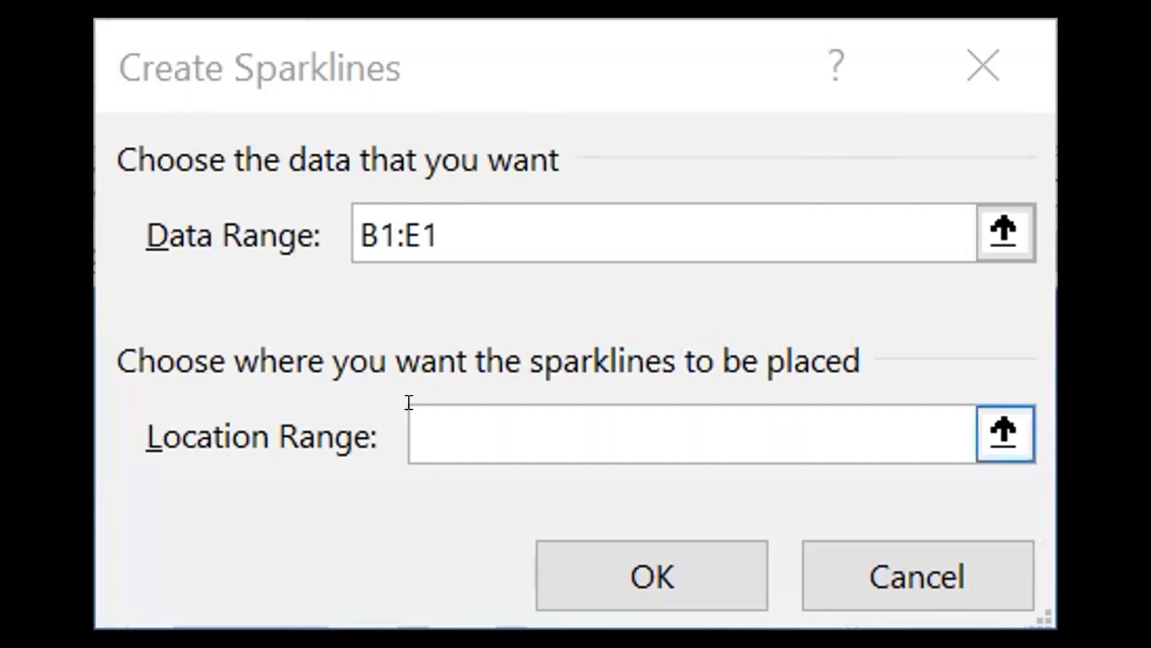
{"action": "left_click", "coordinate": [409, 402]}
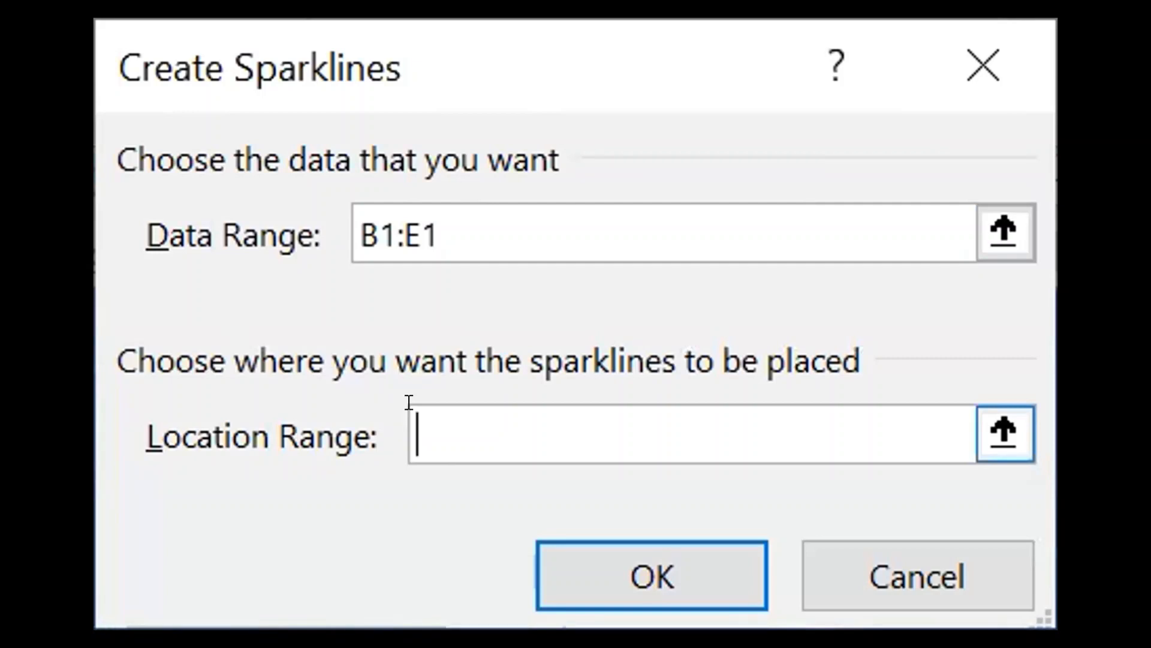
{"action": "type", "text": "F1"}
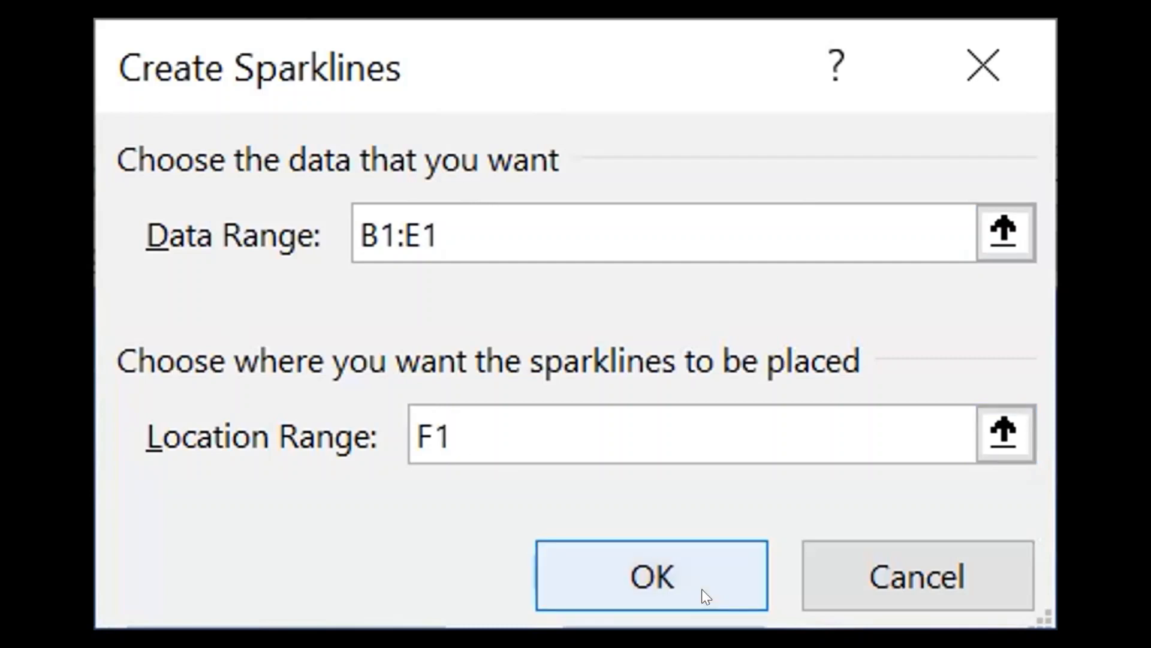
{"action": "left_click", "coordinate": [603, 568]}
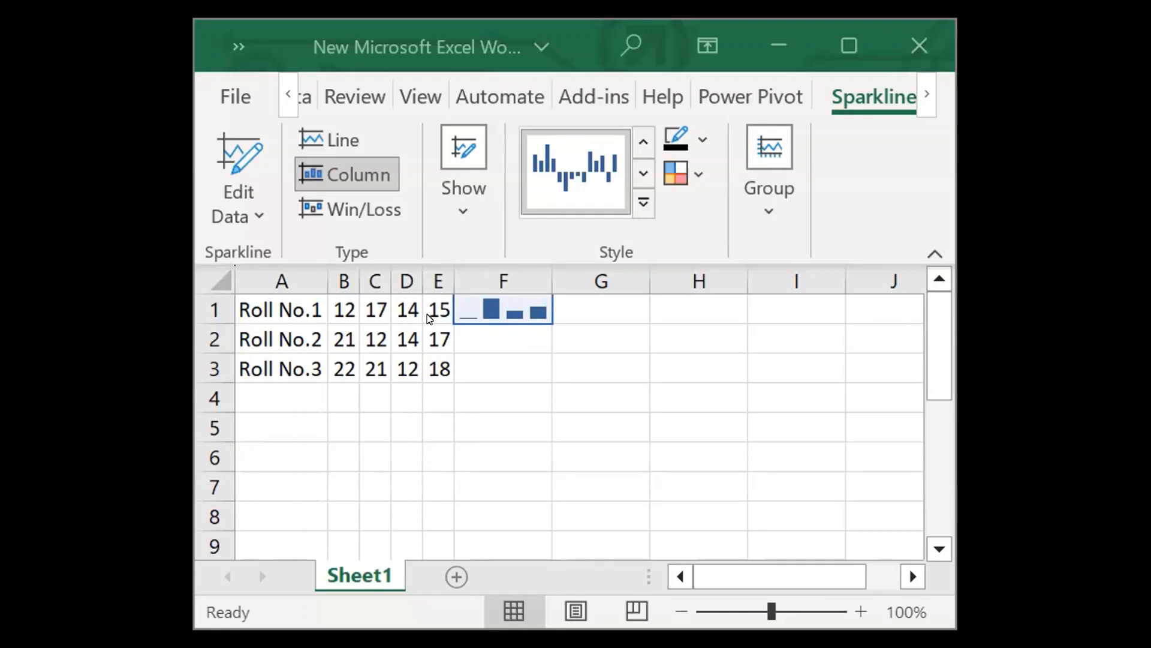
Fill the column sparkline from F1 down through F3 for the other two roll numbers.
{"action": "left_click", "coordinate": [504, 303]}
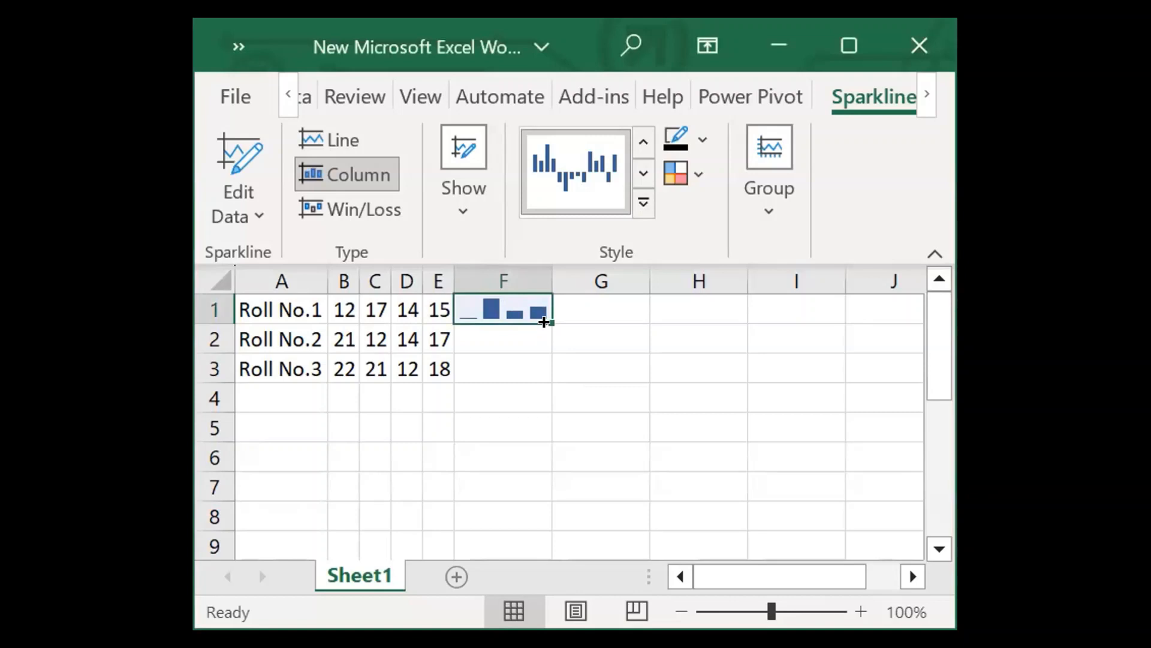
{"action": "left_click_drag", "start_coordinate": [544, 322], "coordinate": [538, 366]}
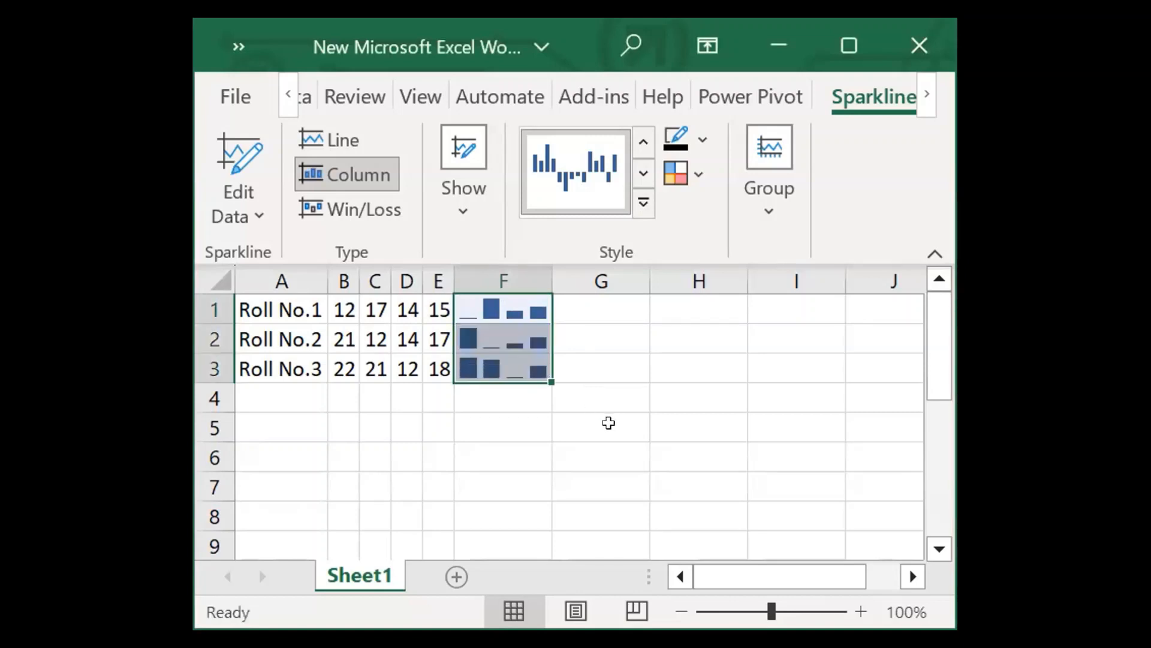
{"action": "left_click", "coordinate": [484, 336]}
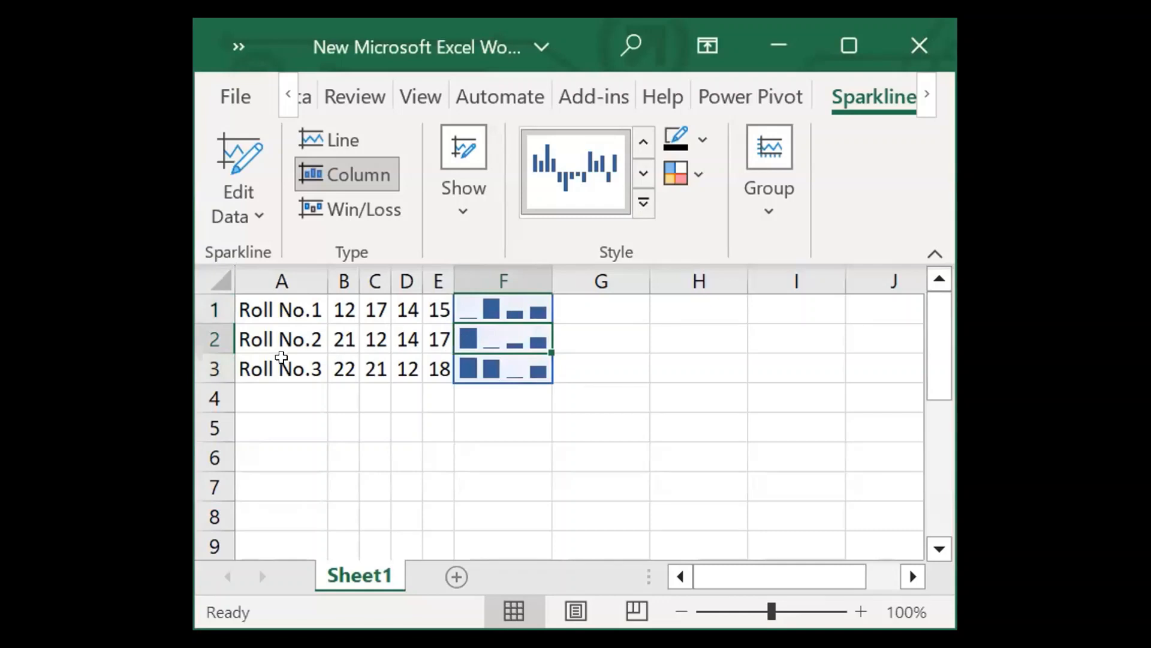
{"action": "left_click", "coordinate": [493, 304]}
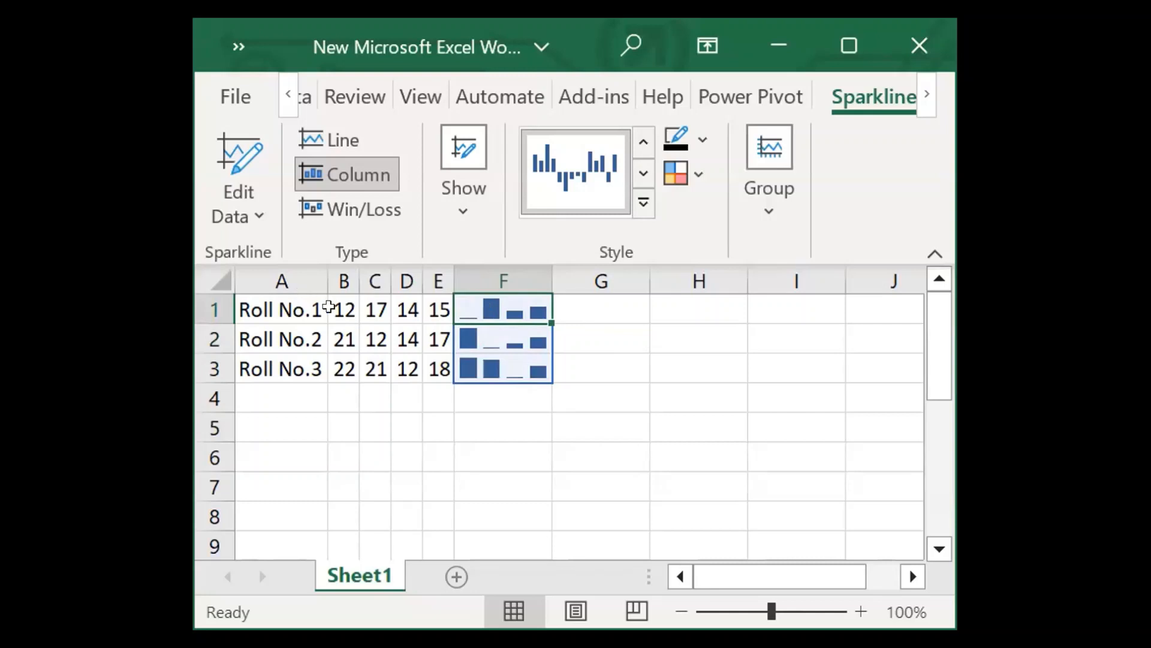
{"action": "left_click_drag", "start_coordinate": [334, 306], "coordinate": [438, 306]}
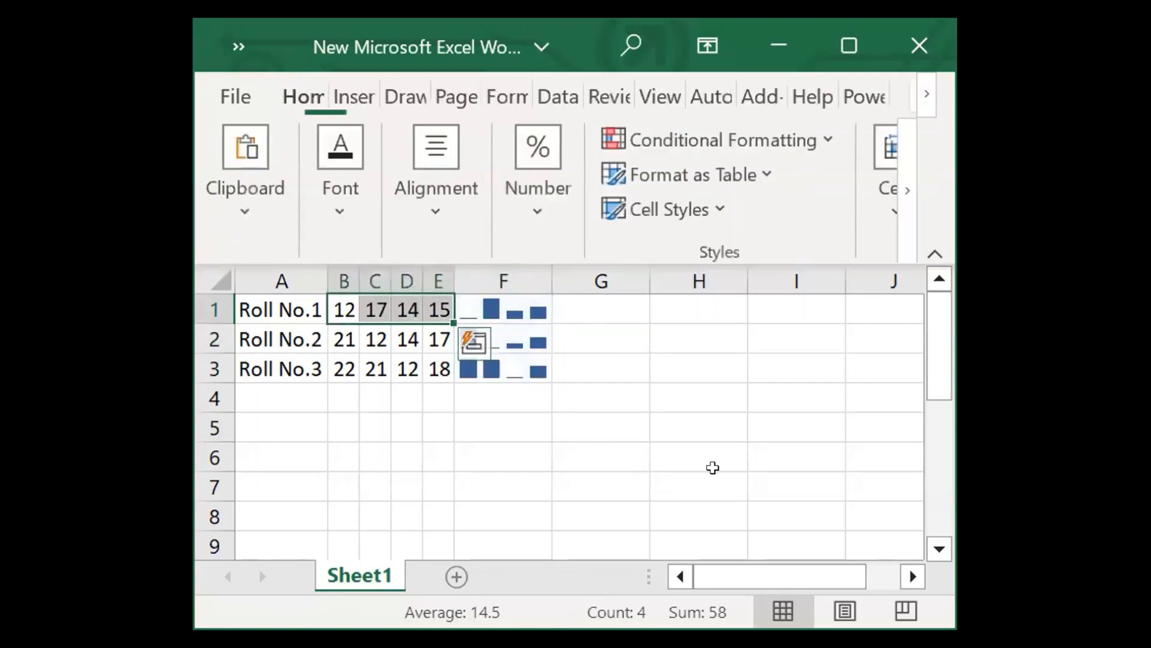
{"action": "left_click", "coordinate": [346, 91]}
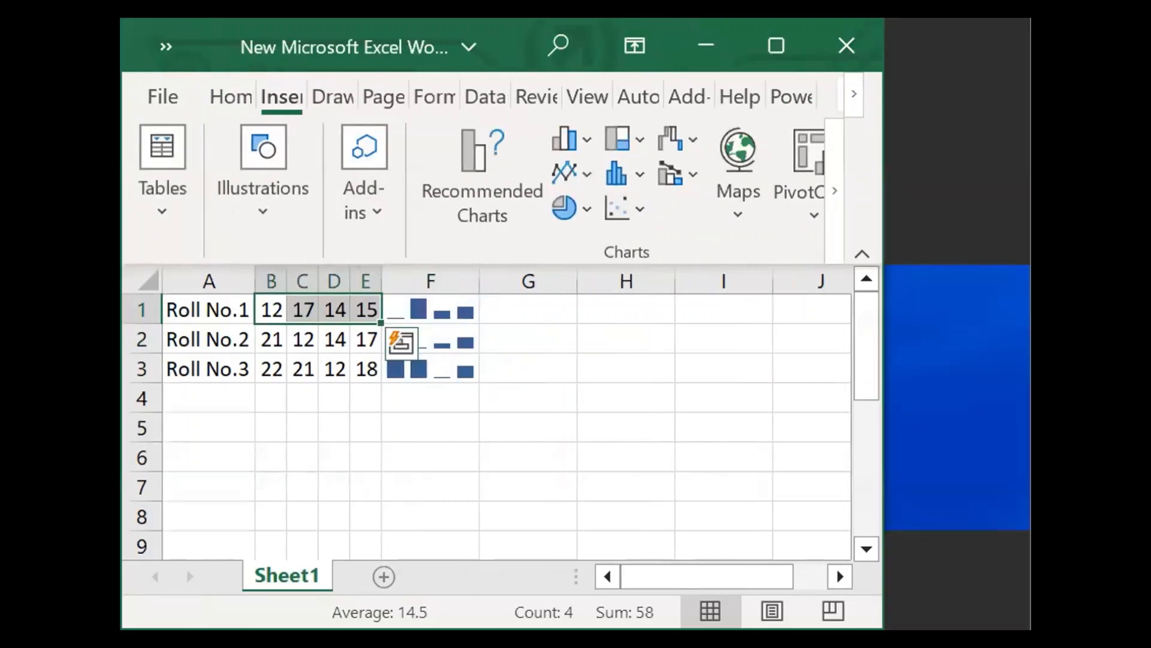
{"action": "left_click", "coordinate": [907, 190]}
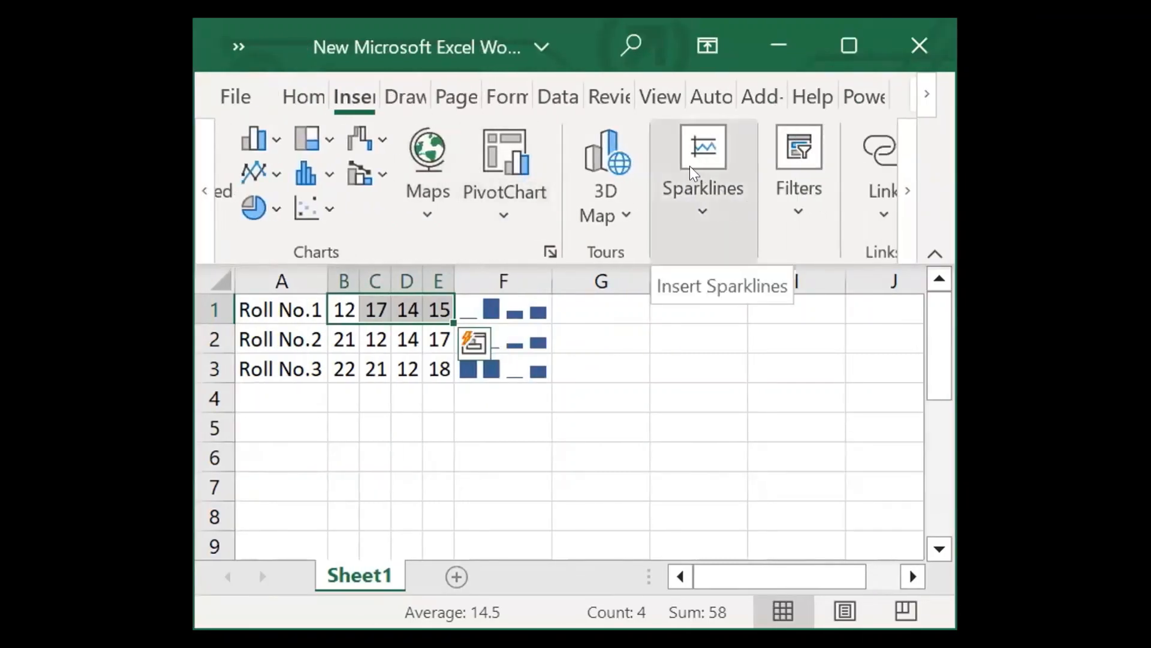
{"action": "left_click", "coordinate": [689, 165]}
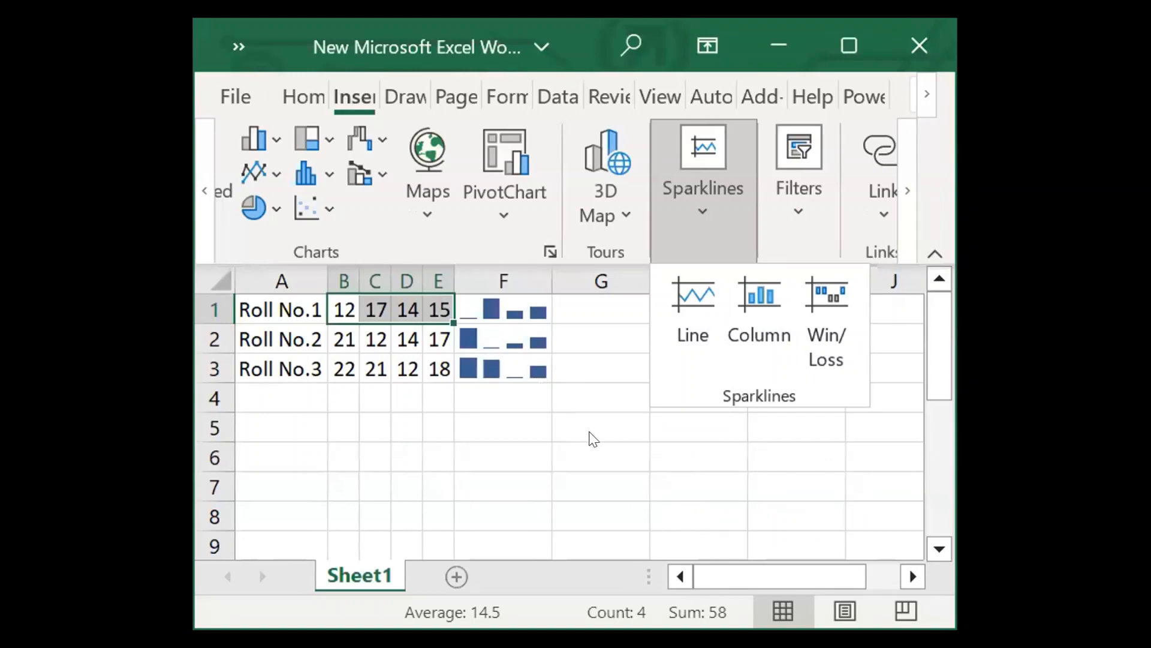
{"action": "left_click", "coordinate": [511, 464]}
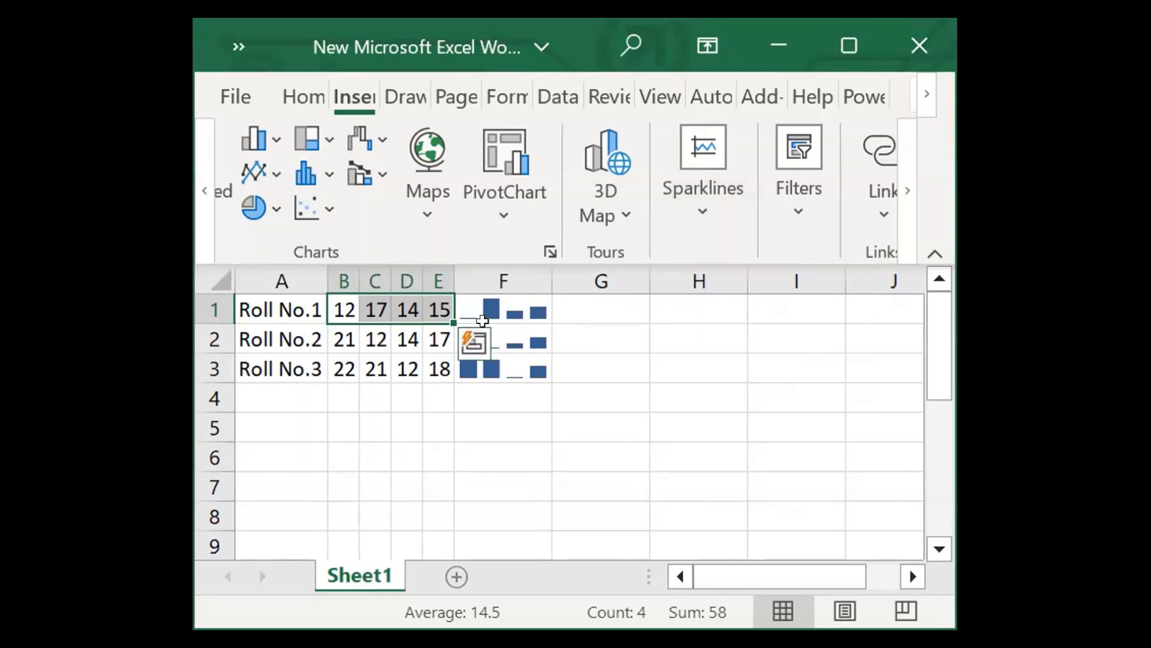
{"action": "left_click", "coordinate": [494, 306]}
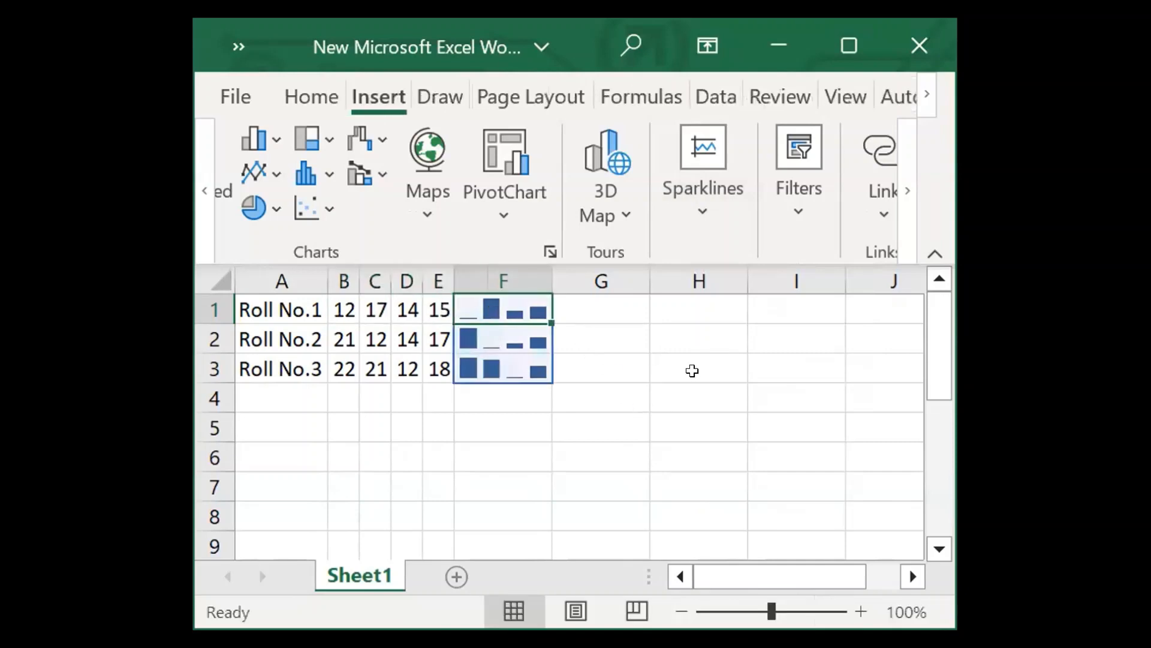